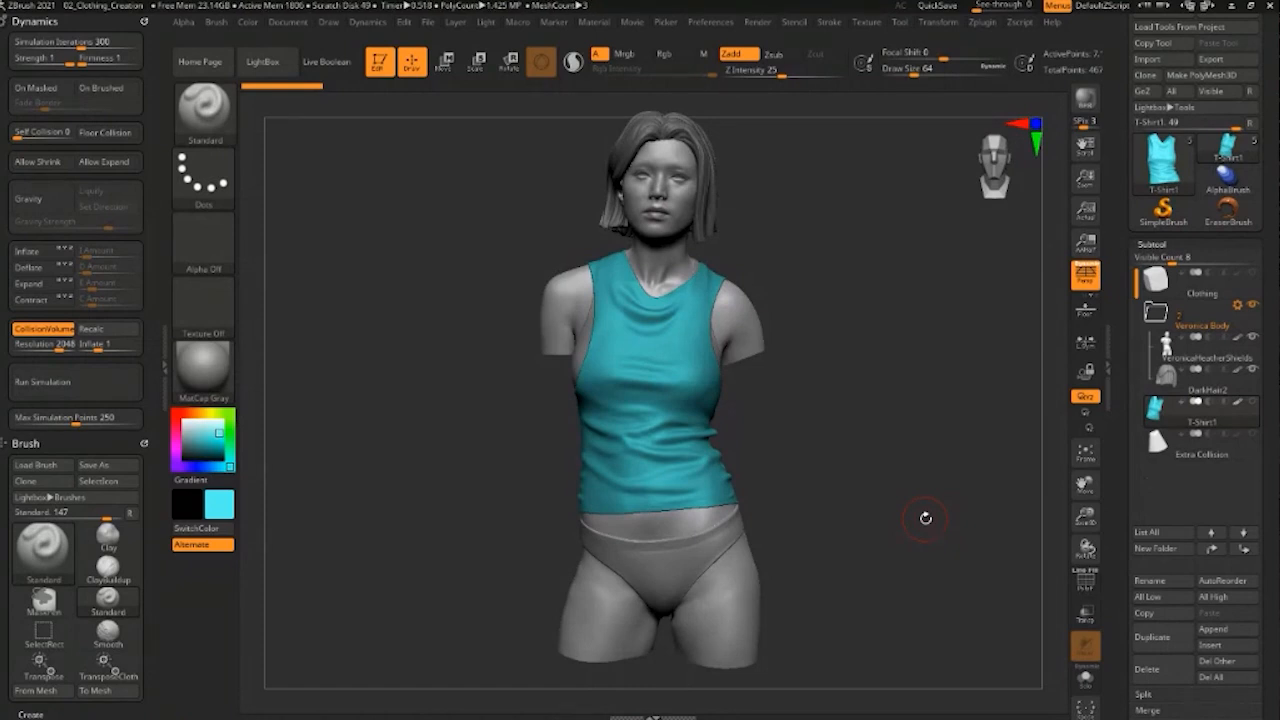
Make the female body the active subtool and frame its torso from the front
left_click_drag(836, 351, 850, 336)
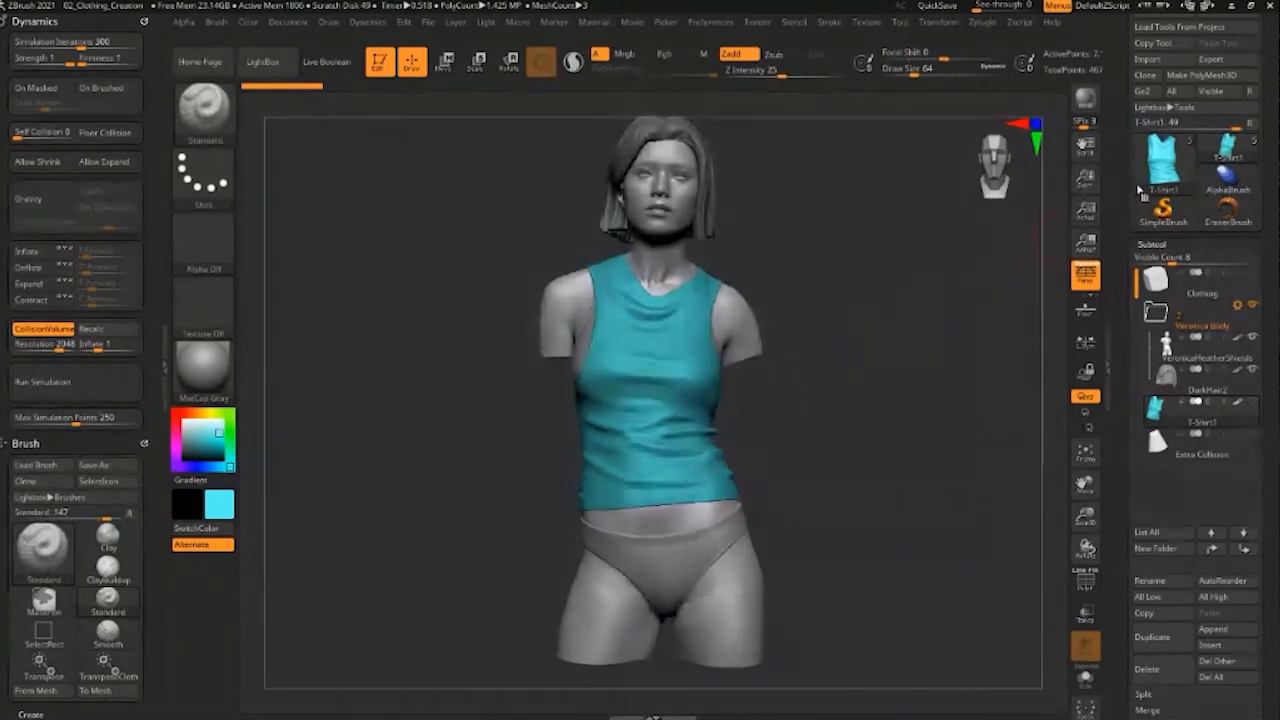
left_click(1167, 345)
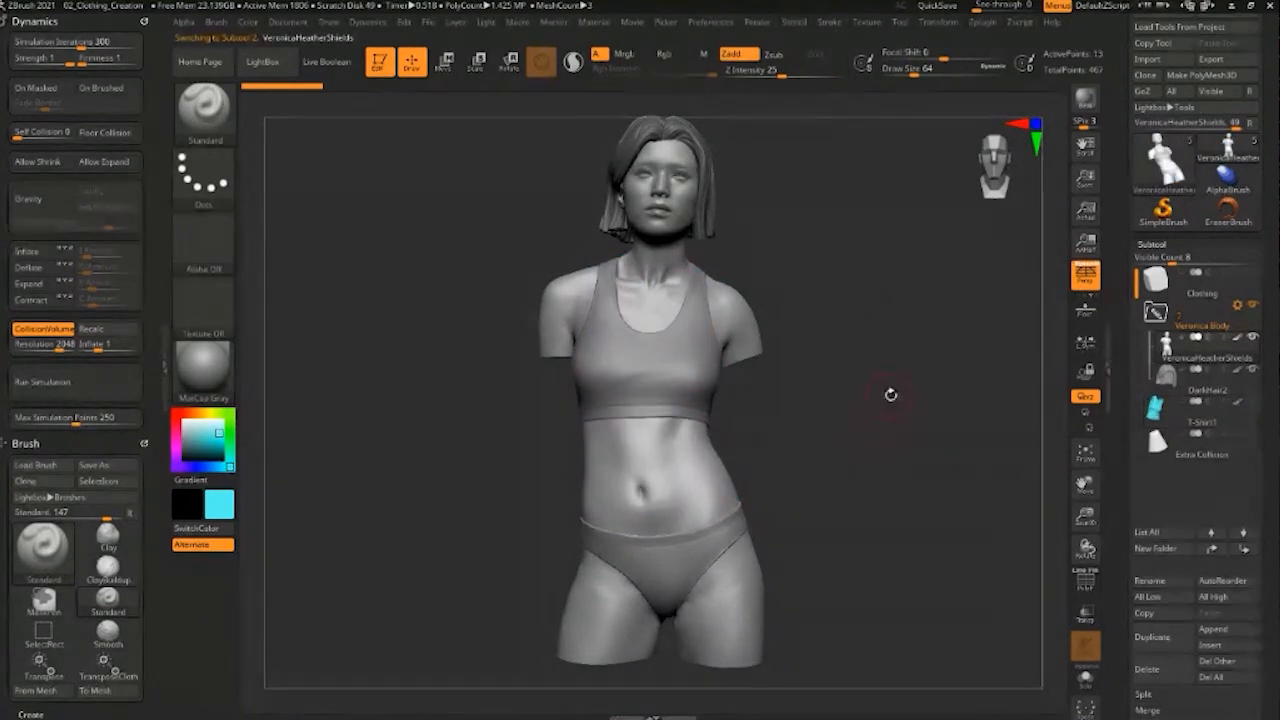
left_click_drag(871, 391, 853, 453)
mouse_move(863, 343)
left_mouse_down("alt")
mouse_move(877, 340)
mouse_move(875, 357)
mouse_move(880, 340)
mouse_move(883, 354)
left_mouse_up("alt")
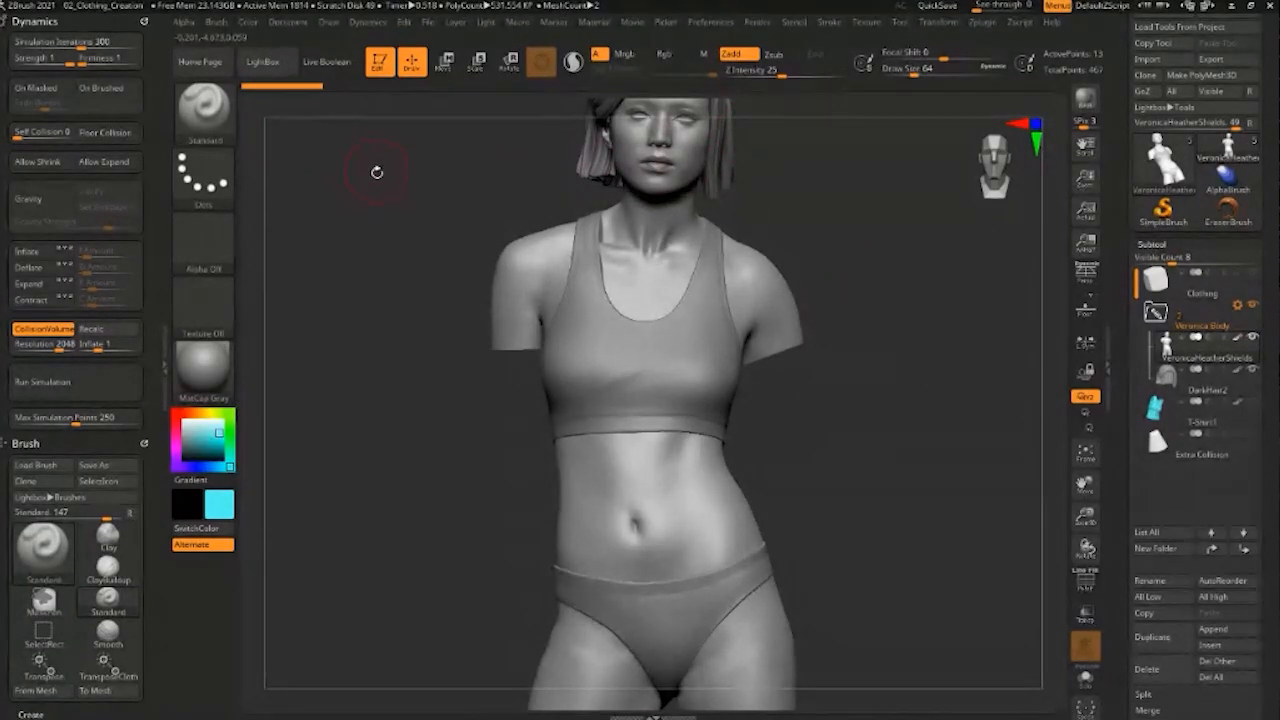
Load the tank-top Spotlight file 256_Clothing_Spotlight from the LightBox library
key("comma")
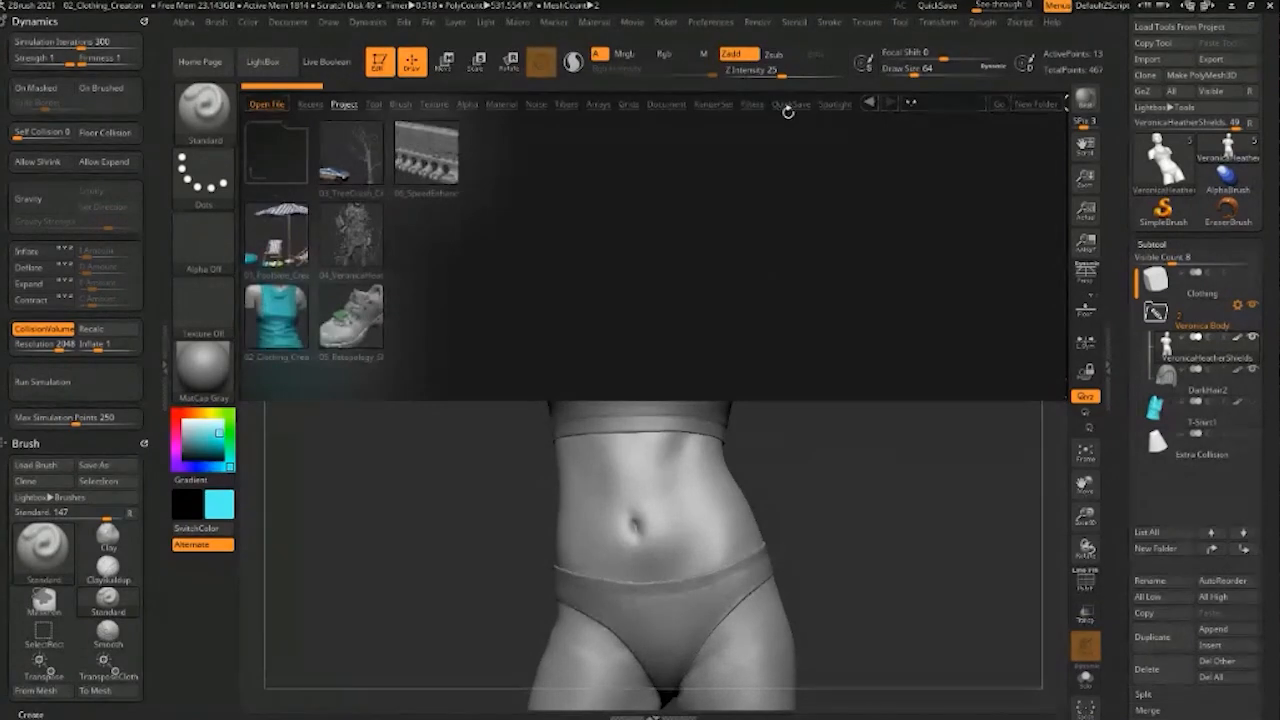
left_click(822, 105)
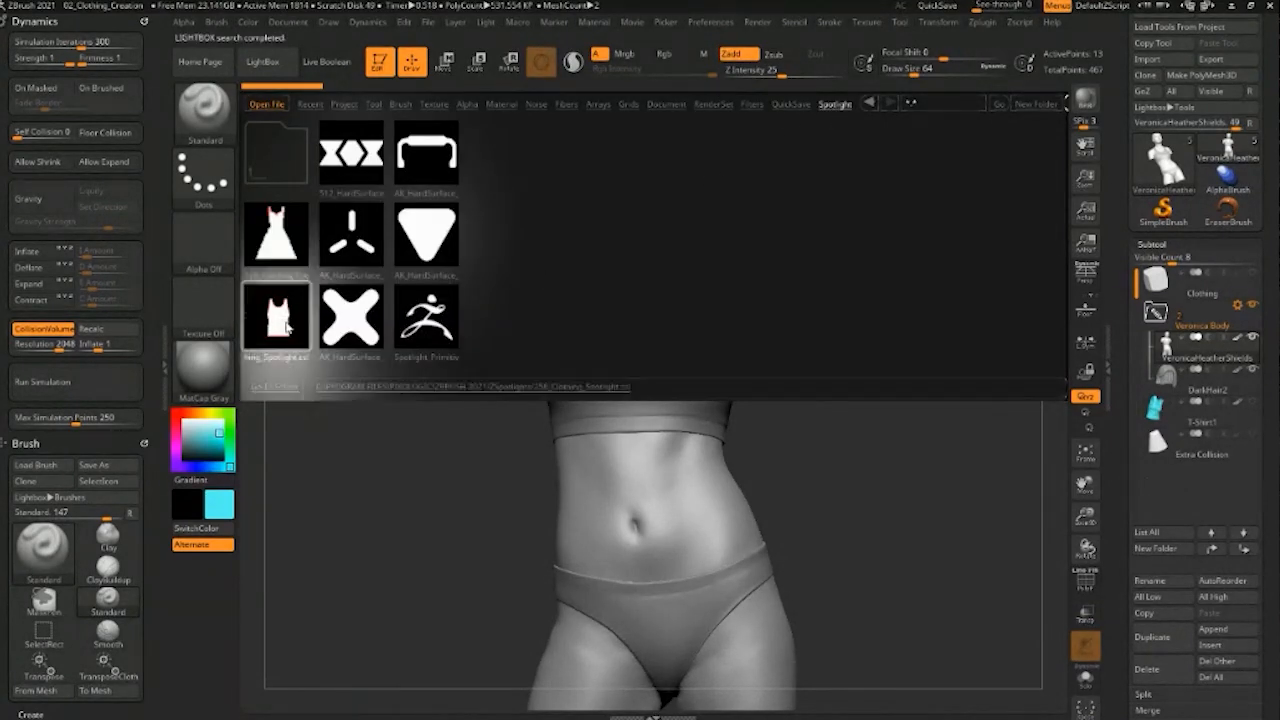
left_click(284, 318)
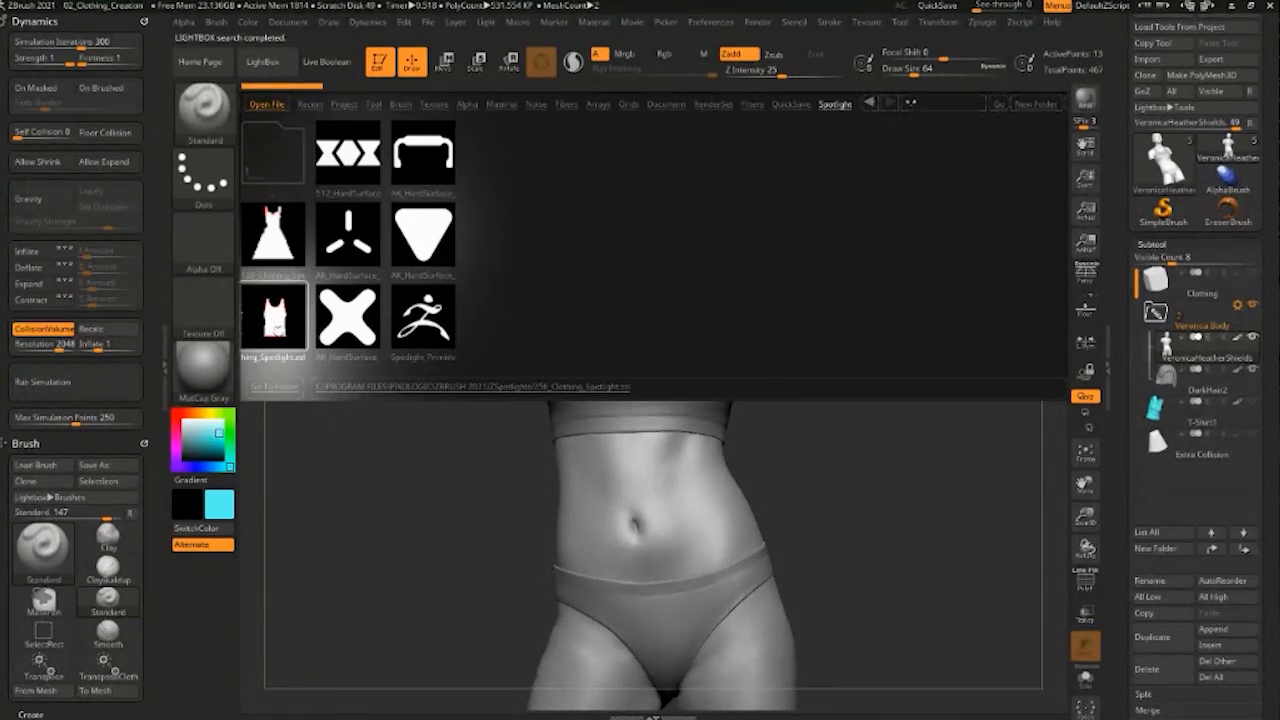
double_click(277, 328)
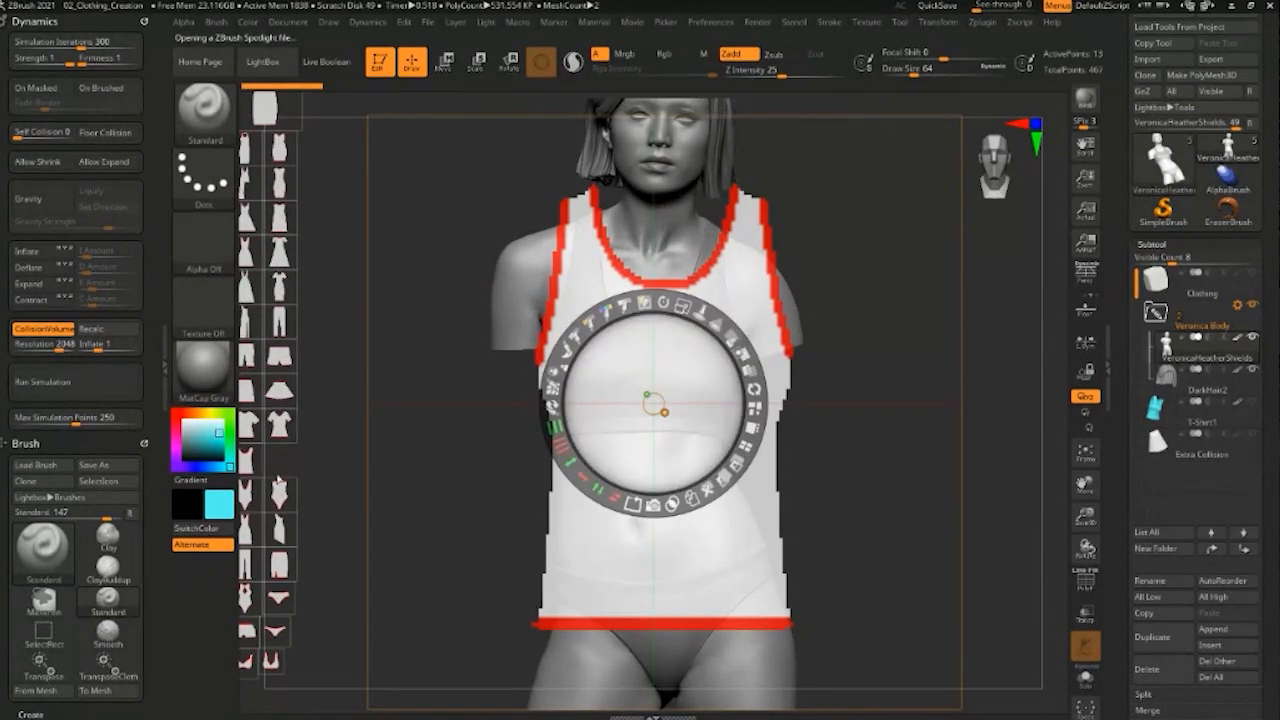
Arrange the Spotlight images so the large tank-top pattern is centred over the body's torso
left_click_drag(327, 294, 374, 301)
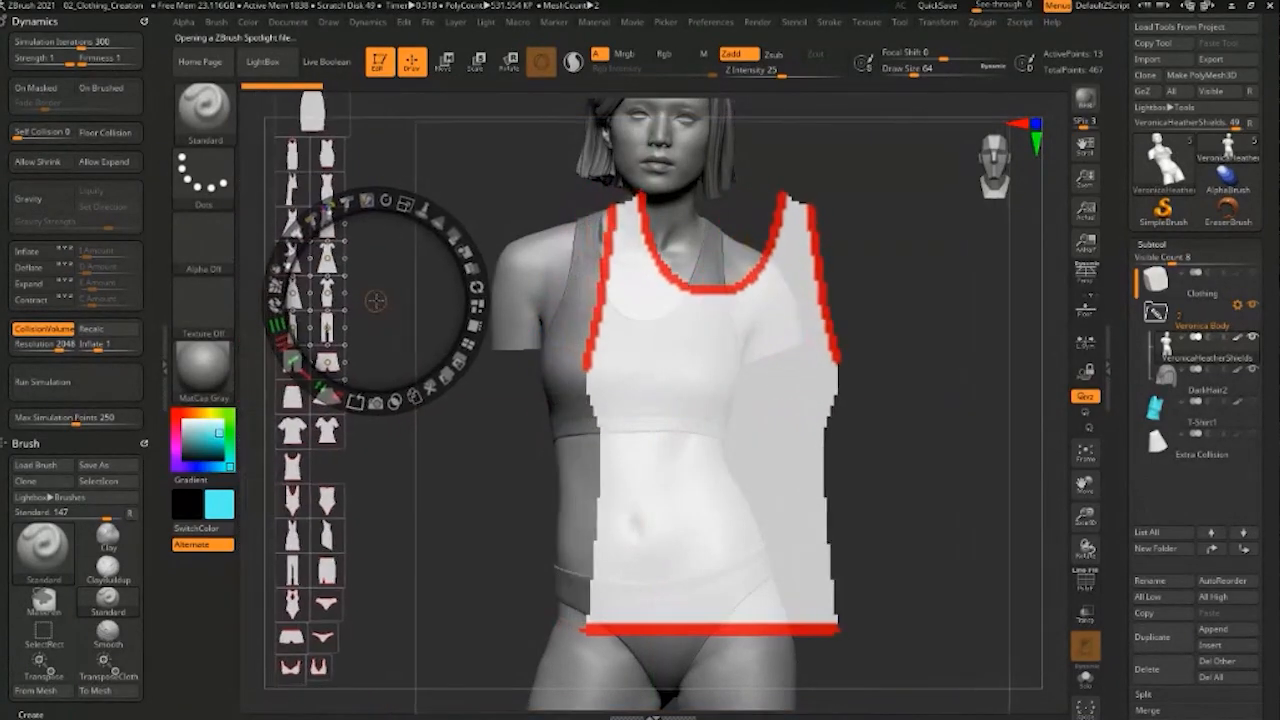
left_click(690, 379)
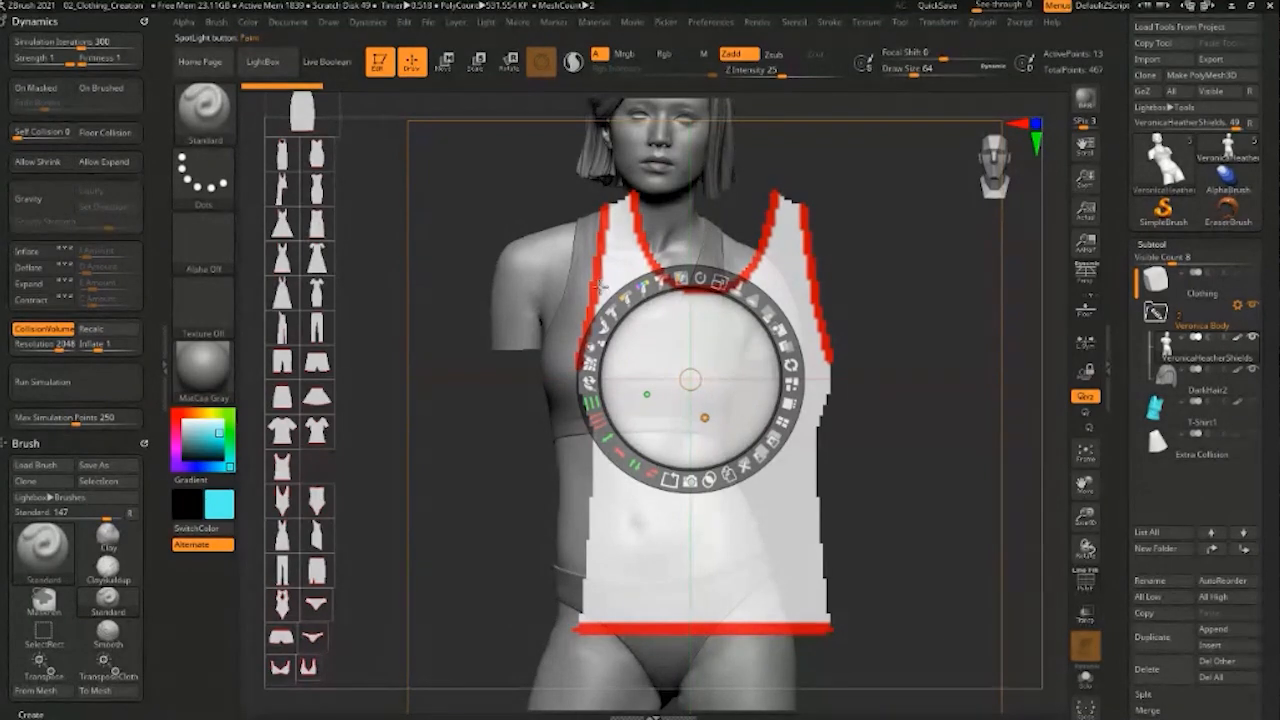
mouse_move(692, 372)
left_mouse_down()
mouse_move(702, 382)
mouse_move(663, 366)
mouse_move(650, 375)
mouse_move(640, 355)
mouse_move(677, 354)
mouse_move(694, 386)
mouse_move(681, 350)
left_mouse_up()
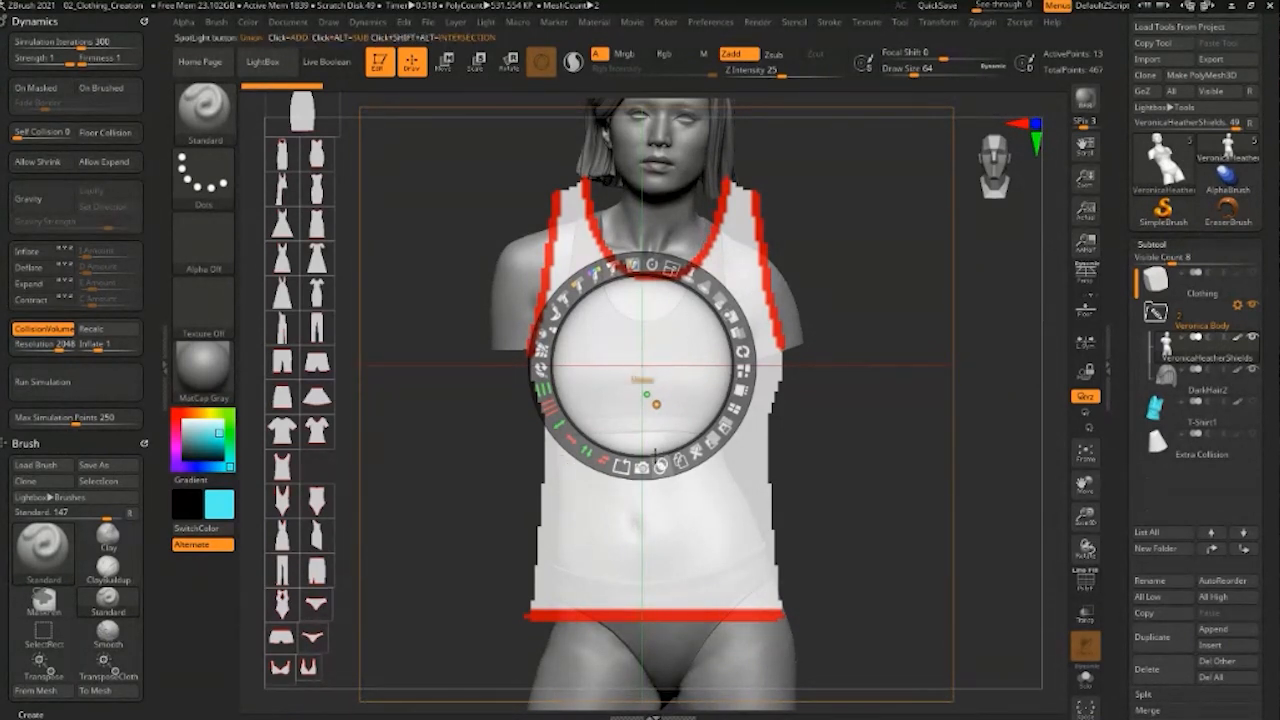
Create a new subtool from the tank-top pattern with Snapshot3D and exit Spotlight
left_click_drag(645, 468, 592, 382)
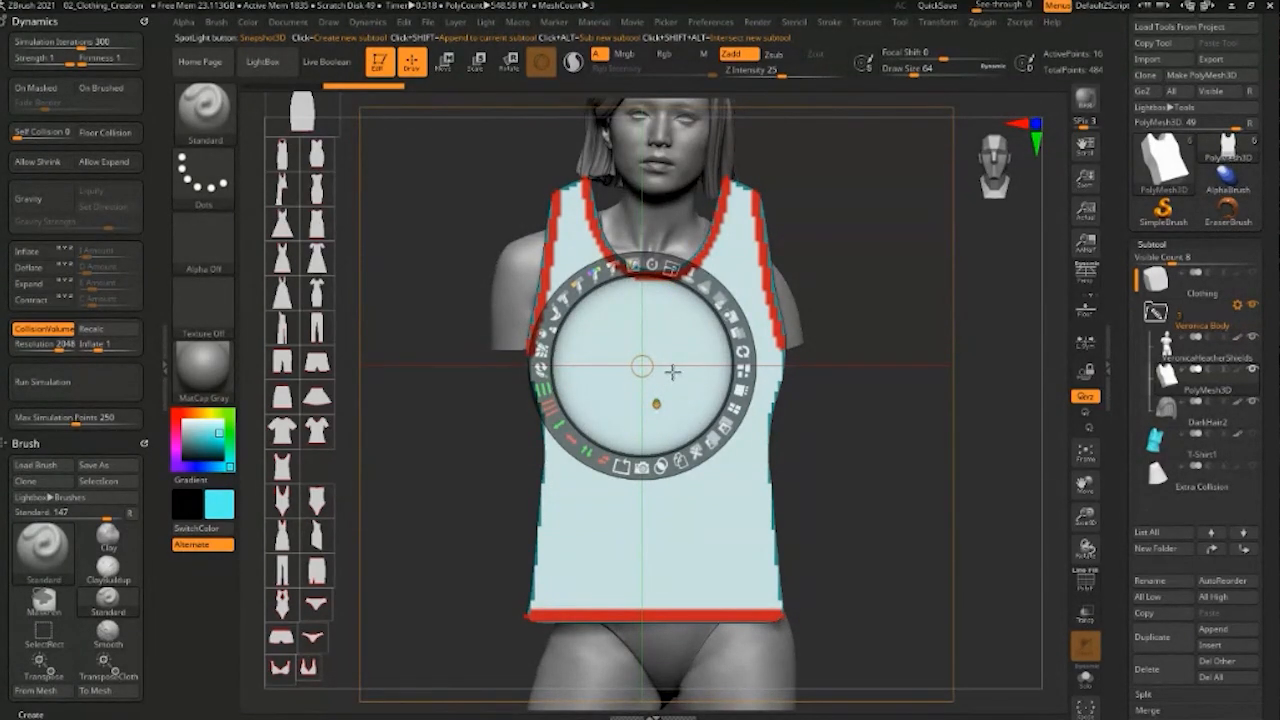
key("shift+z")
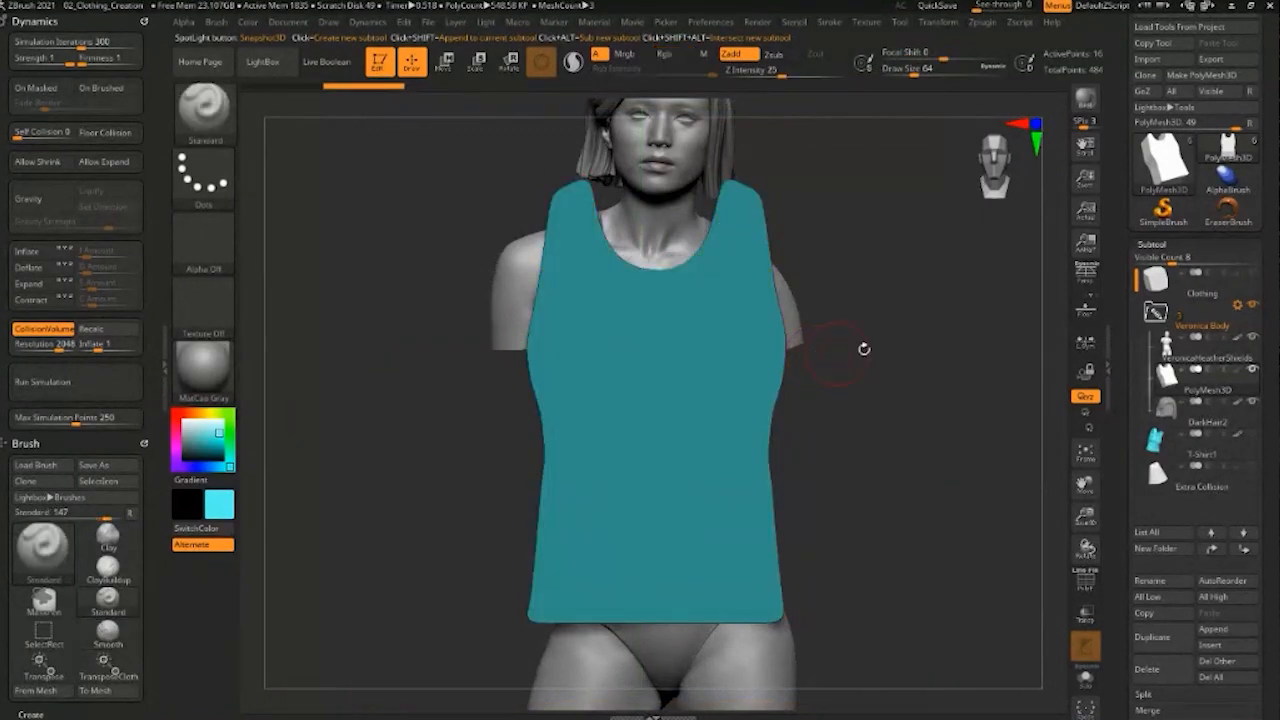
left_click_drag(951, 383, 912, 432)
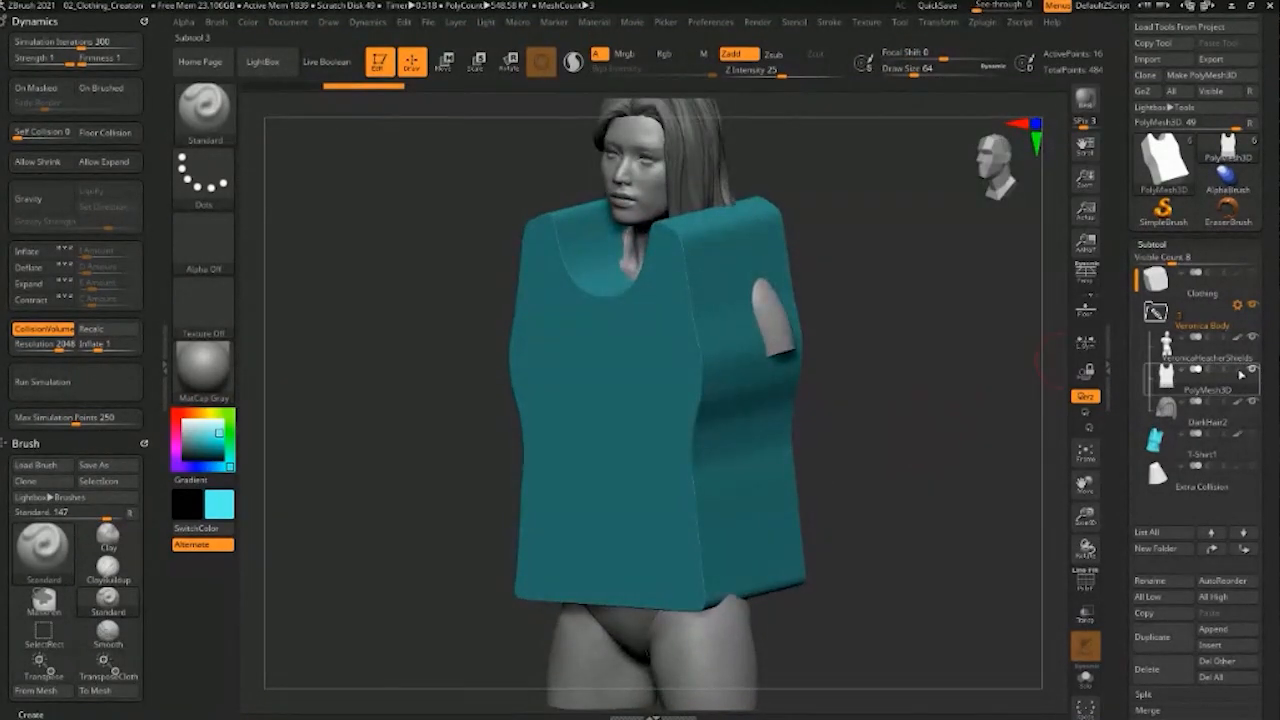
Display the new shirt's polypaint and hide its red-painted polygroups at the neckline, armholes and hem
left_click(1237, 373)
left_click_drag(943, 380, 915, 393)
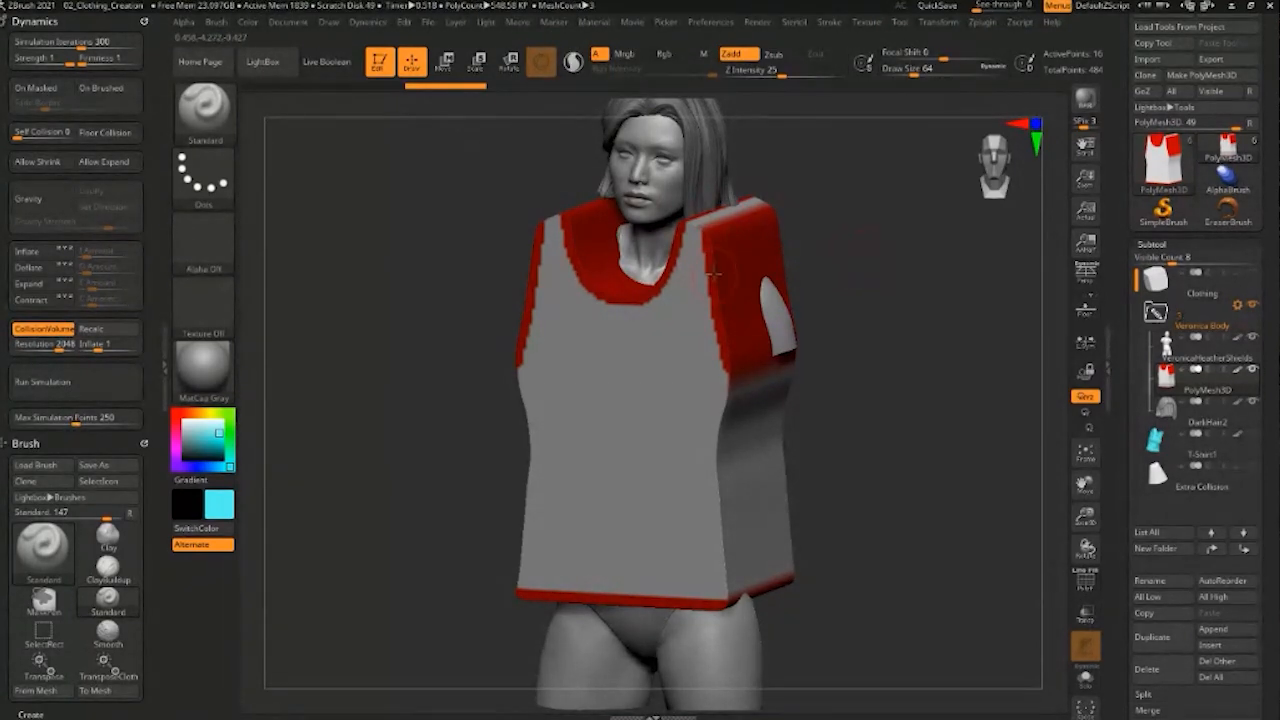
key("ctrl+shift")
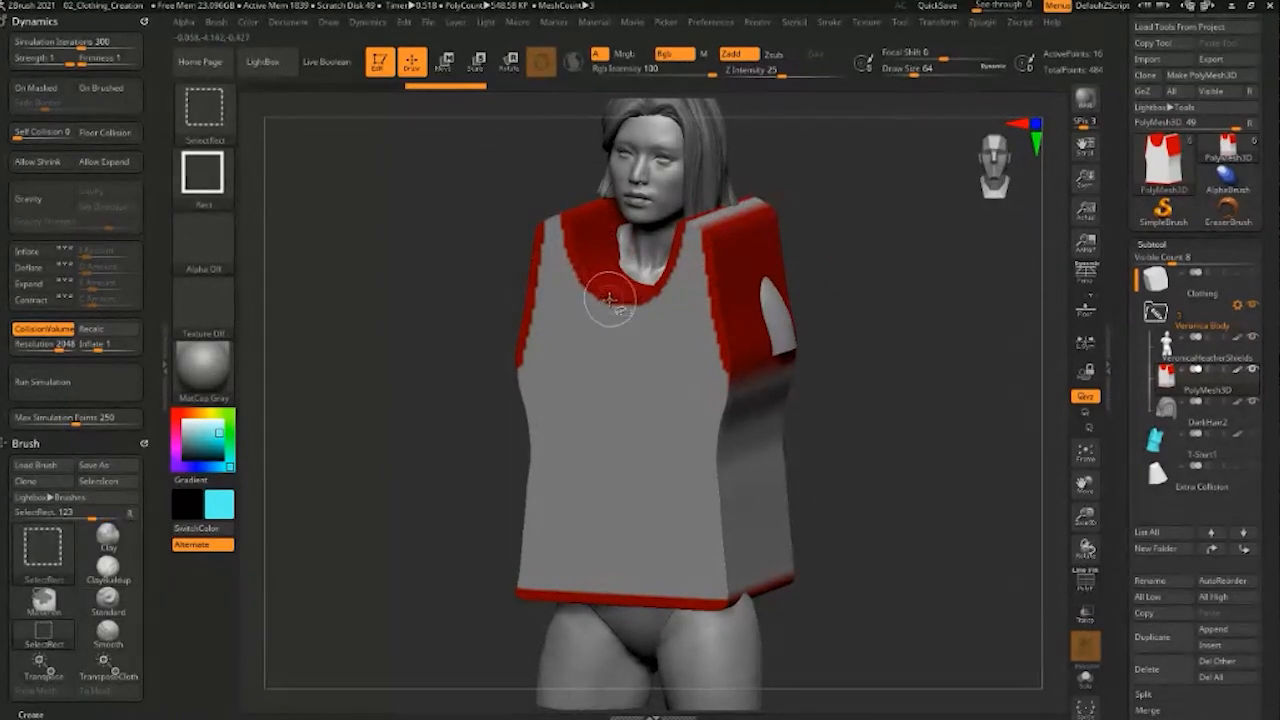
left_click(614, 296, "ctrl+shift")
left_click(617, 296, "ctrl+shift")
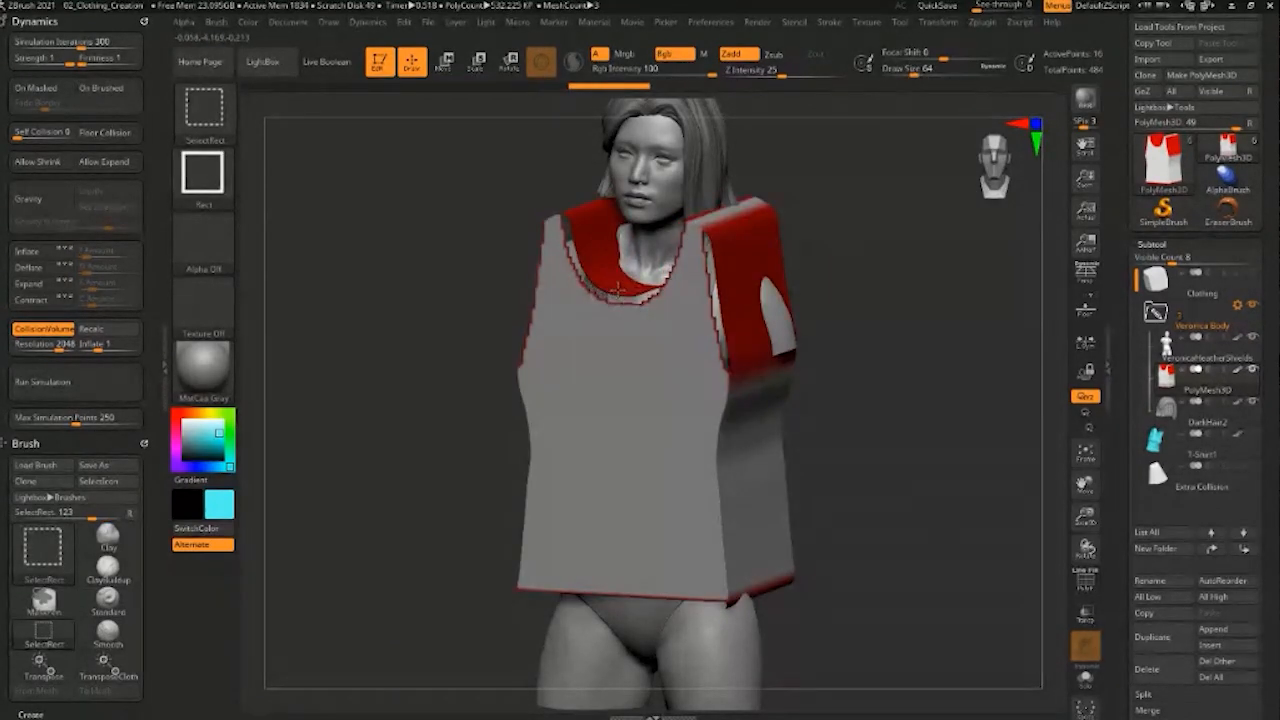
left_click_drag(870, 388, 1025, 378)
left_click_drag(950, 320, 931, 297)
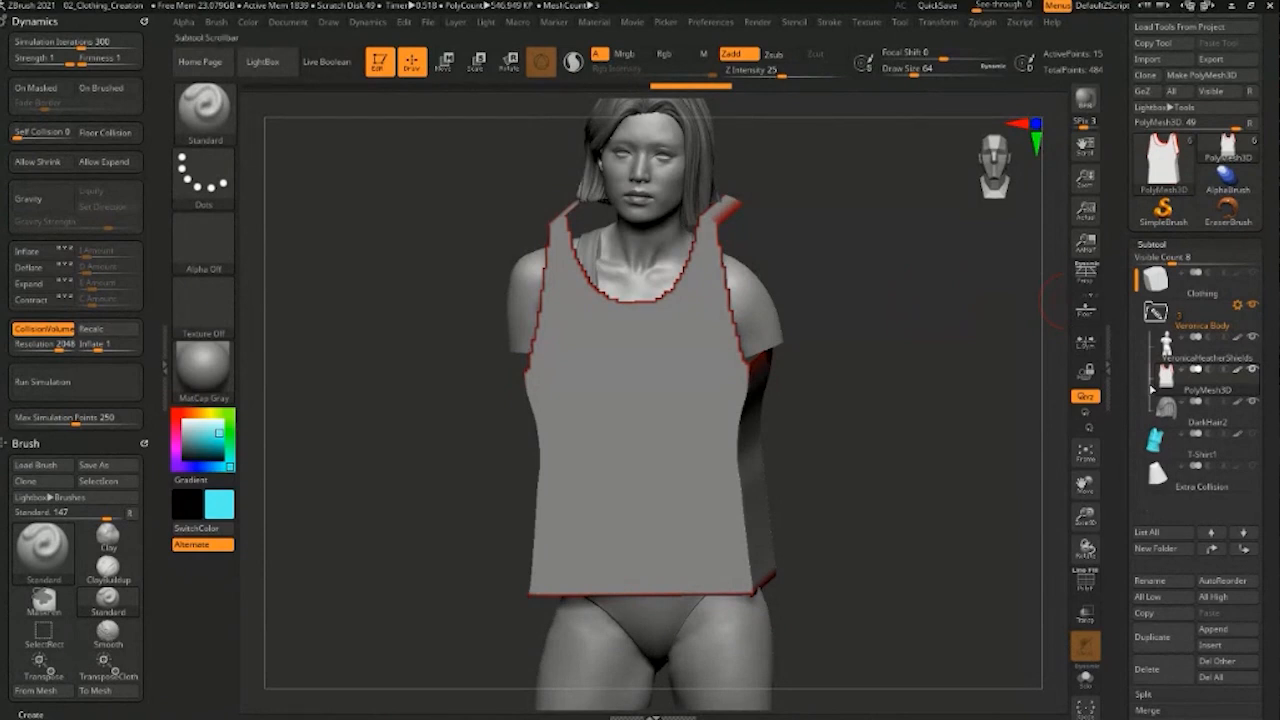
Turn off the shirt's polypaint display, check its wireframe and turn on perspective
left_click(1238, 371)
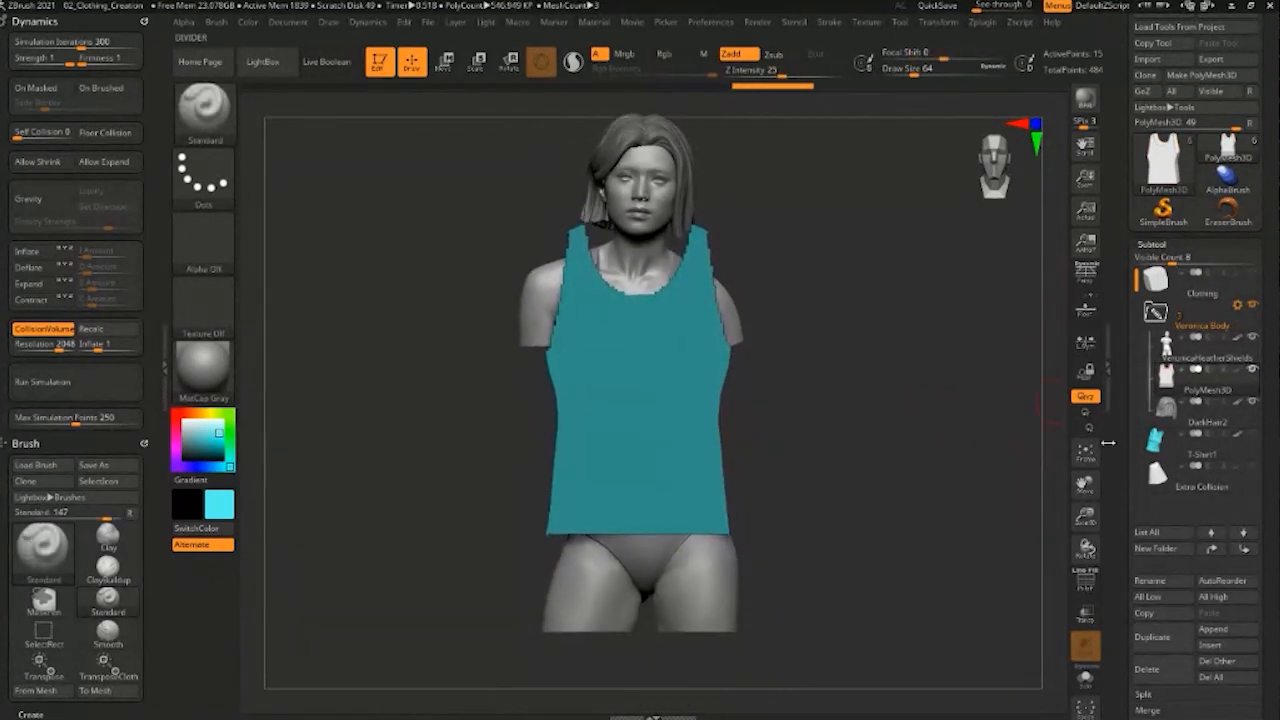
left_click(1086, 588)
left_click_drag(990, 492, 944, 500)
key("shift+f")
left_click_drag(929, 445, 908, 426)
key("p")
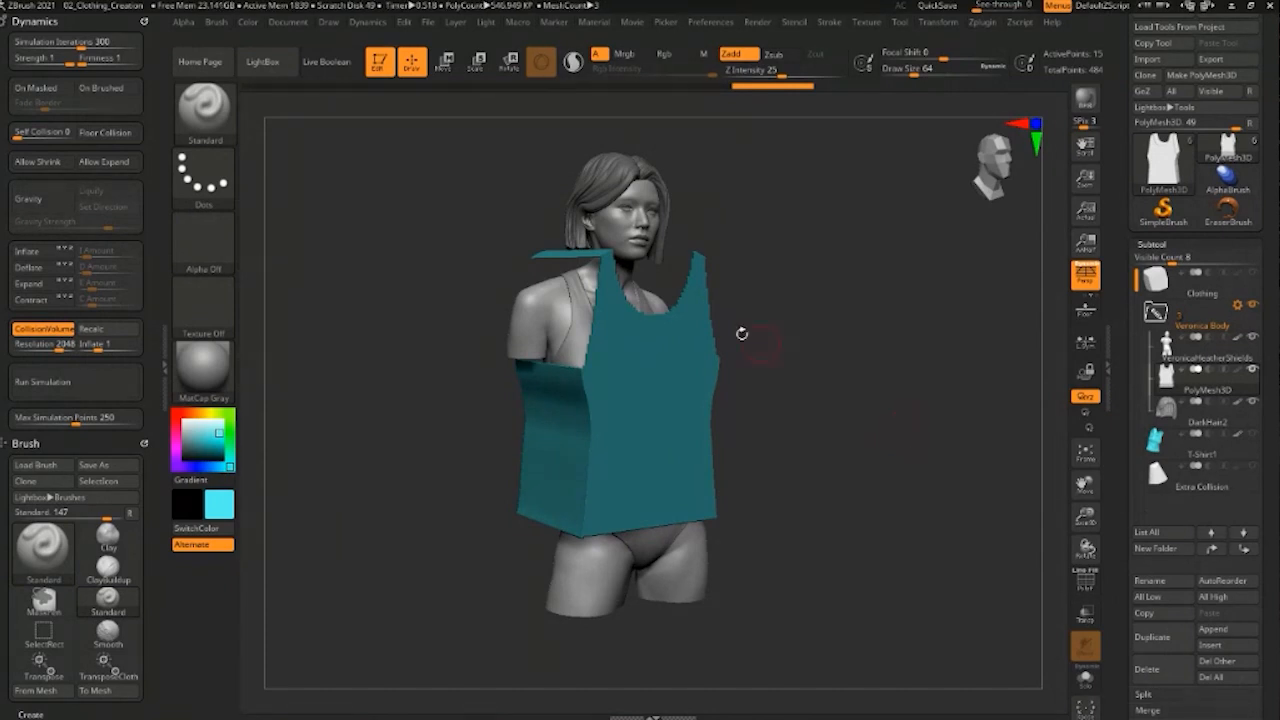
Enable Contract with an amount of 2 and run the cloth simulation on the shirt
left_click(41, 300)
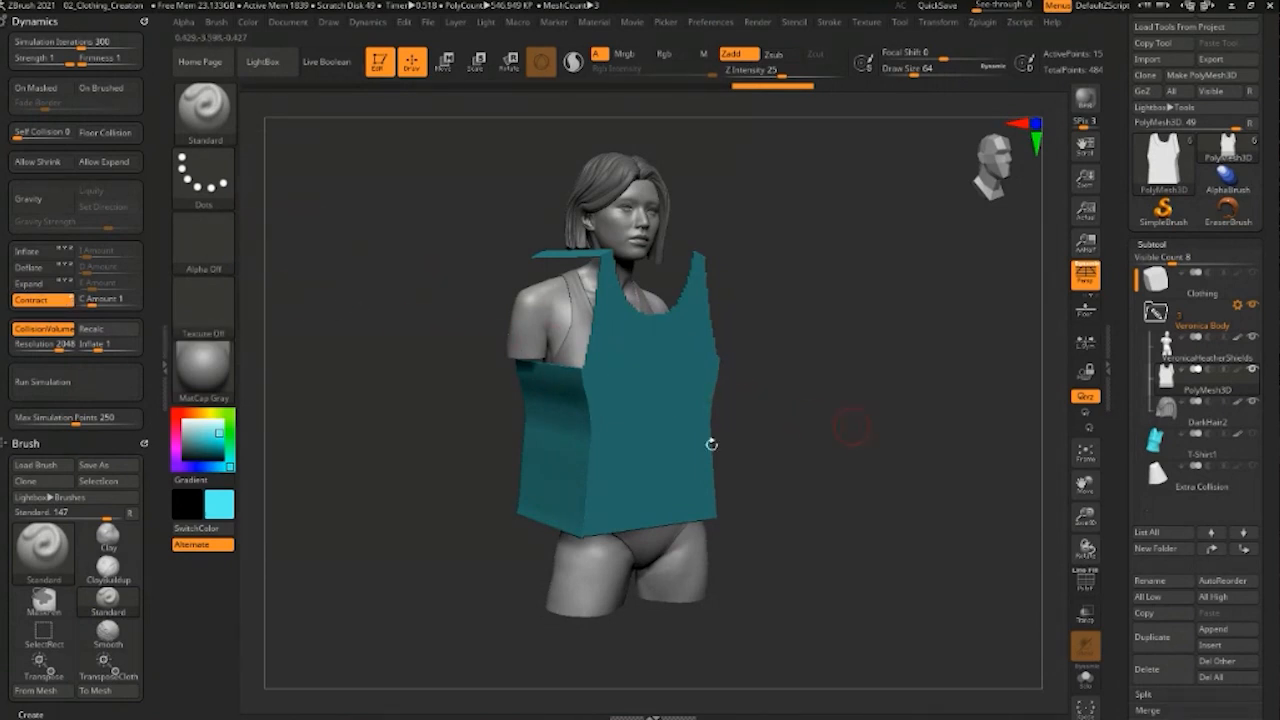
left_click(89, 389)
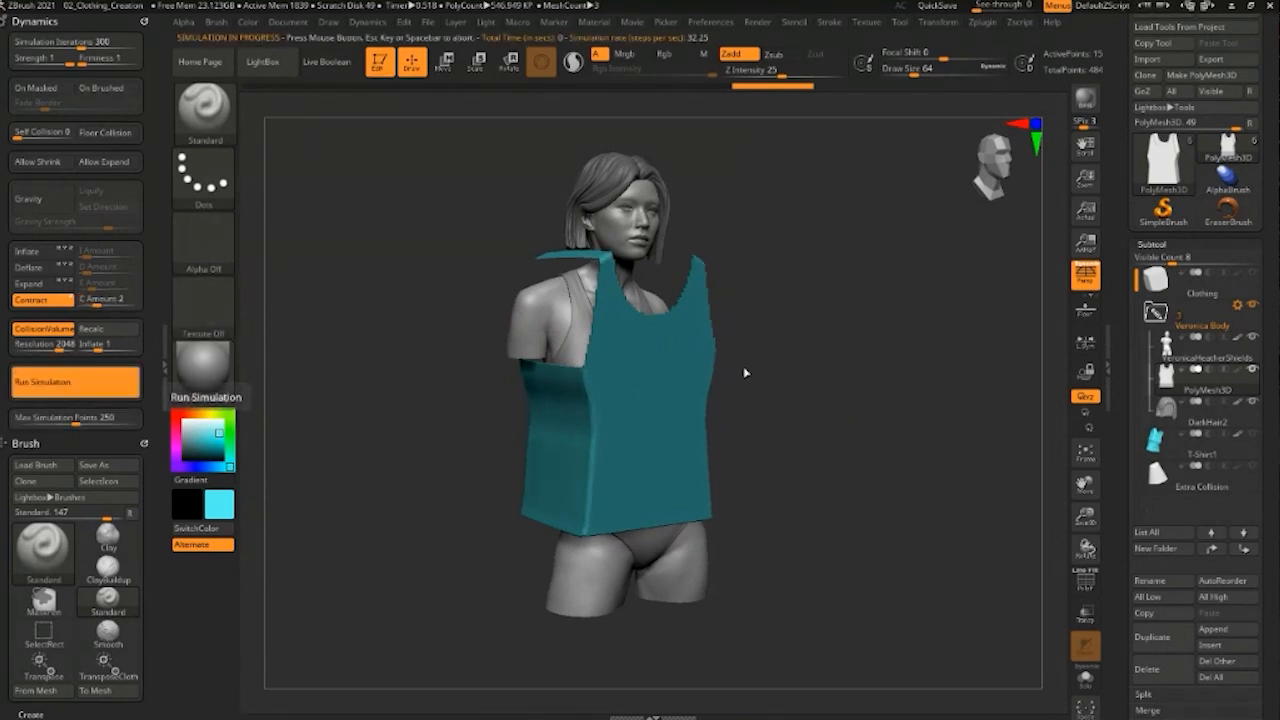
left_click(836, 422)
left_click_drag(834, 405, 789, 367)
key("f")
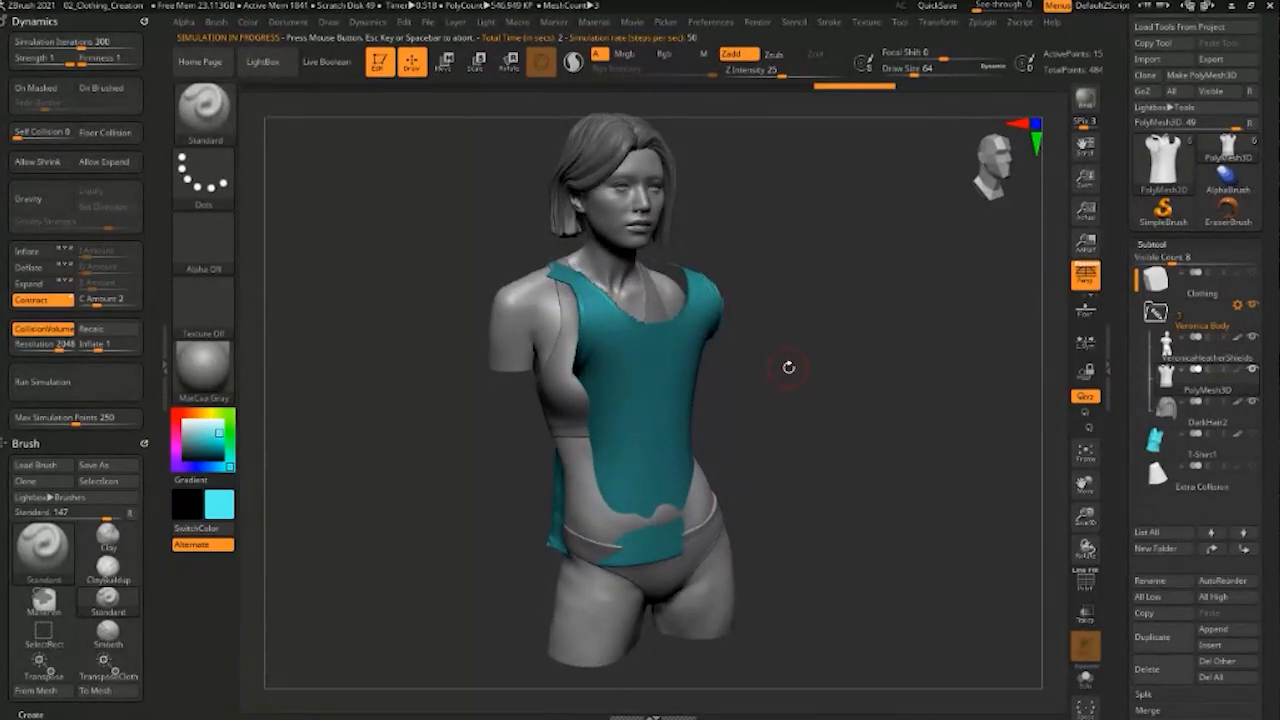
Undo the shirt simulation, set the collision volume Inflate to 0.25 and recalculate the volume
key("ctrl+z")
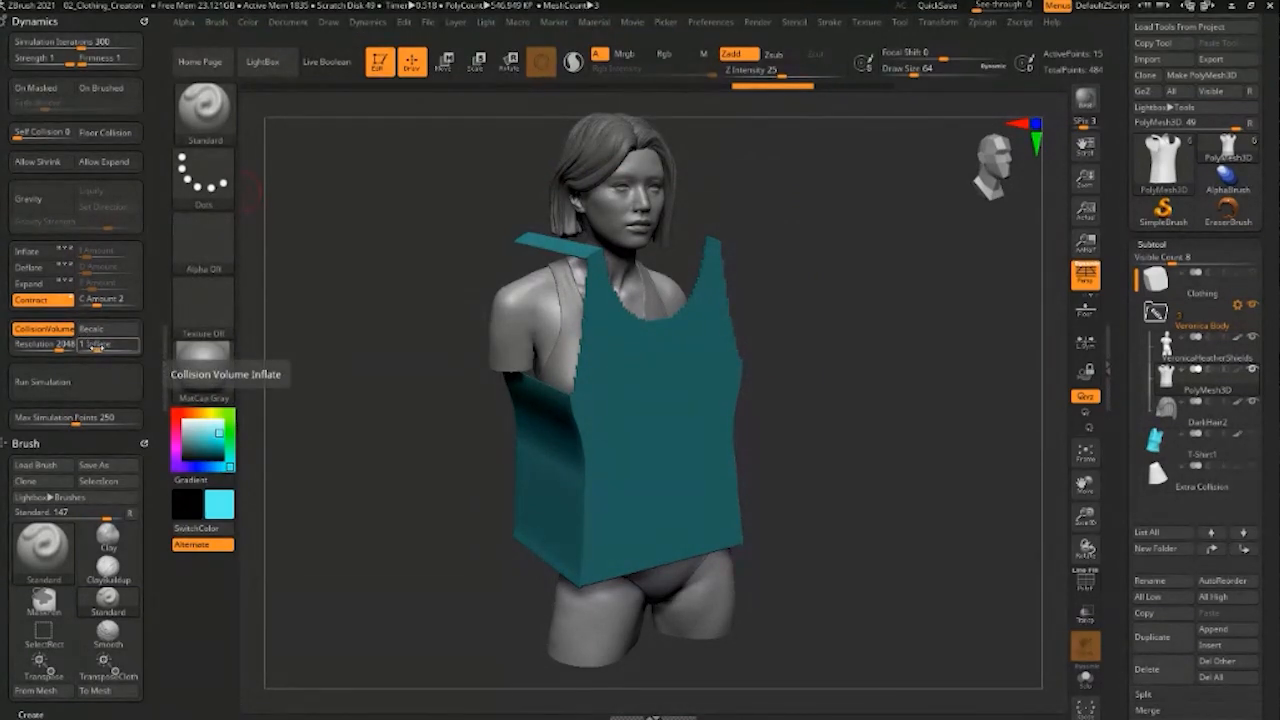
left_click(96, 344)
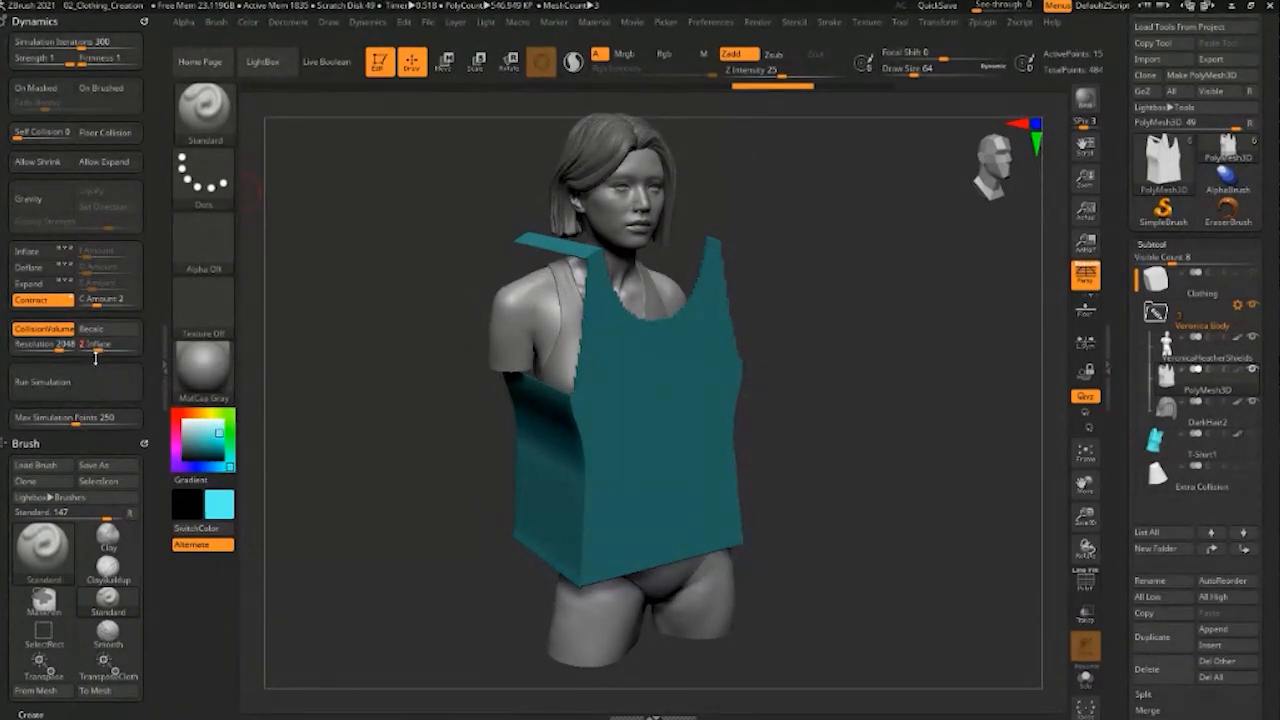
left_click(99, 352)
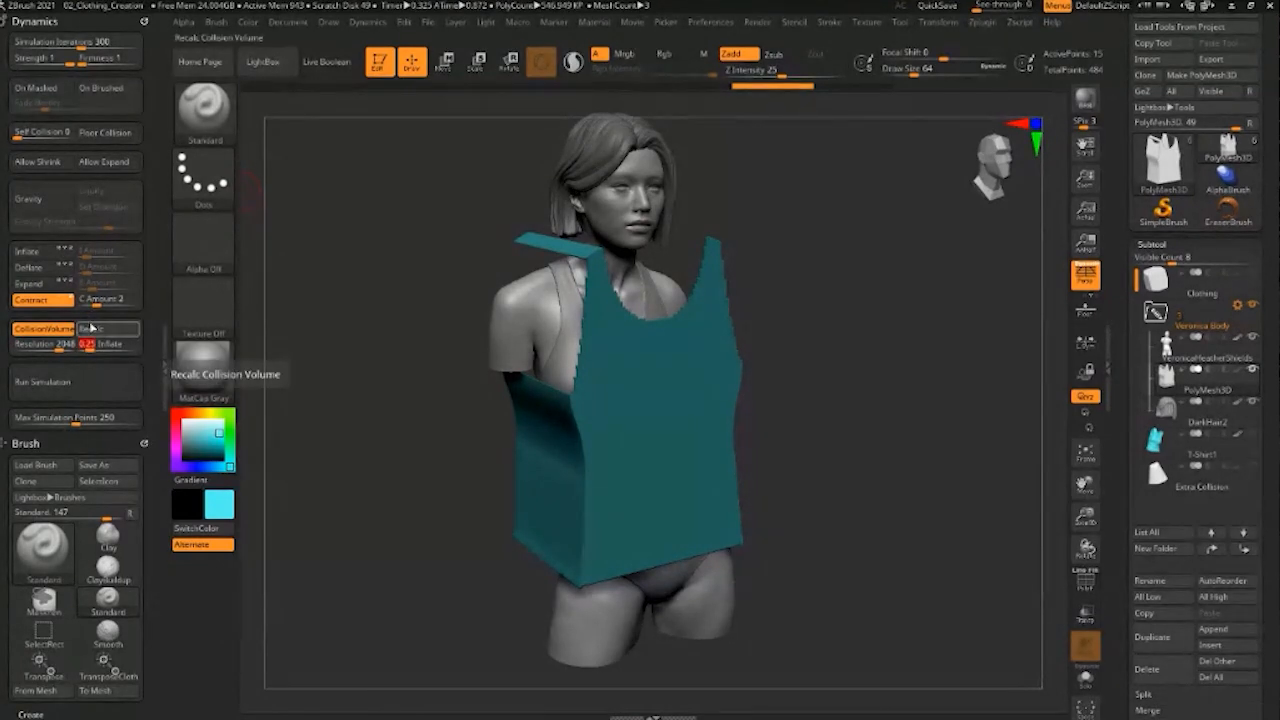
left_click(101, 328)
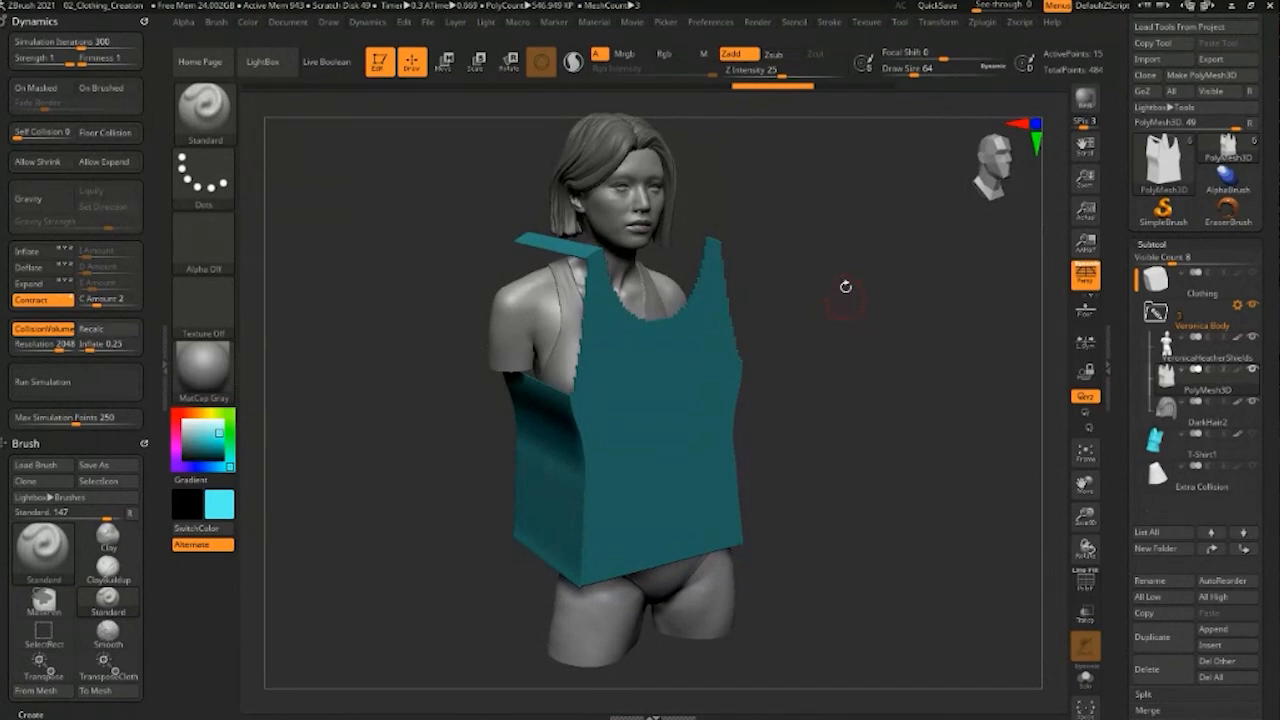
Run the cloth simulation again to shrink the tank top onto the body
mouse_move(1234, 386)
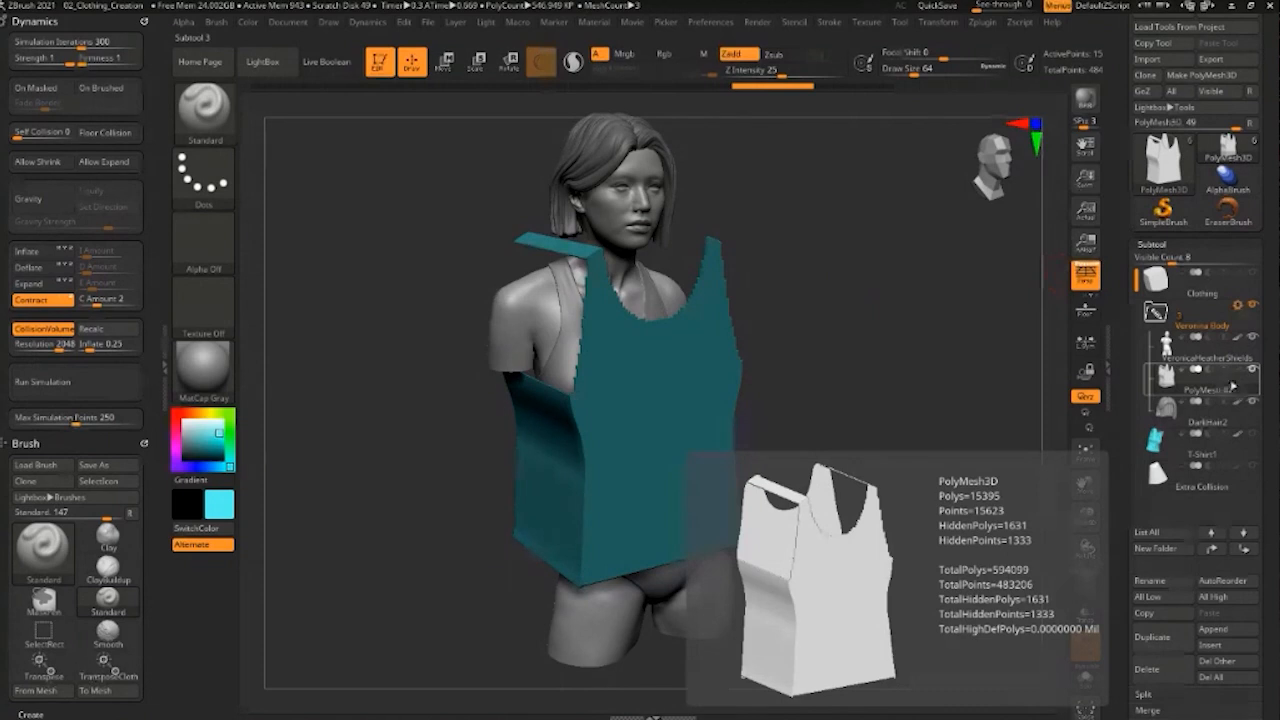
mouse_move(1250, 343)
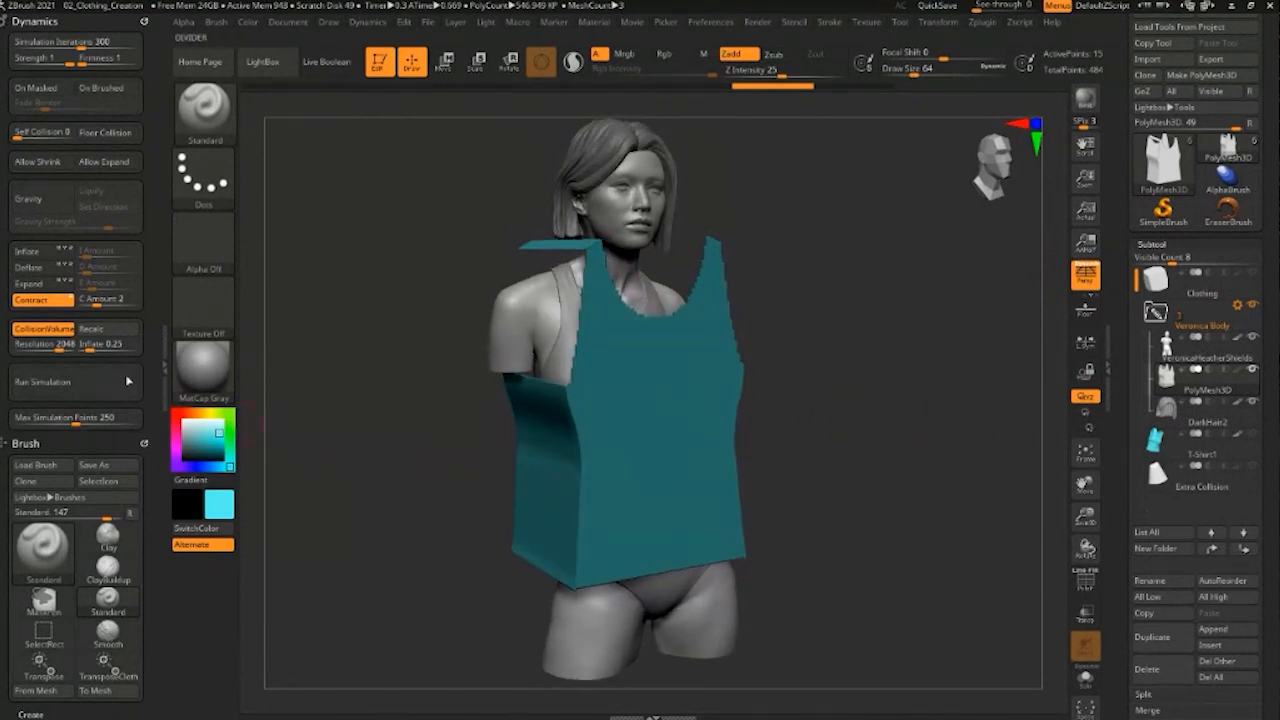
left_click(100, 383)
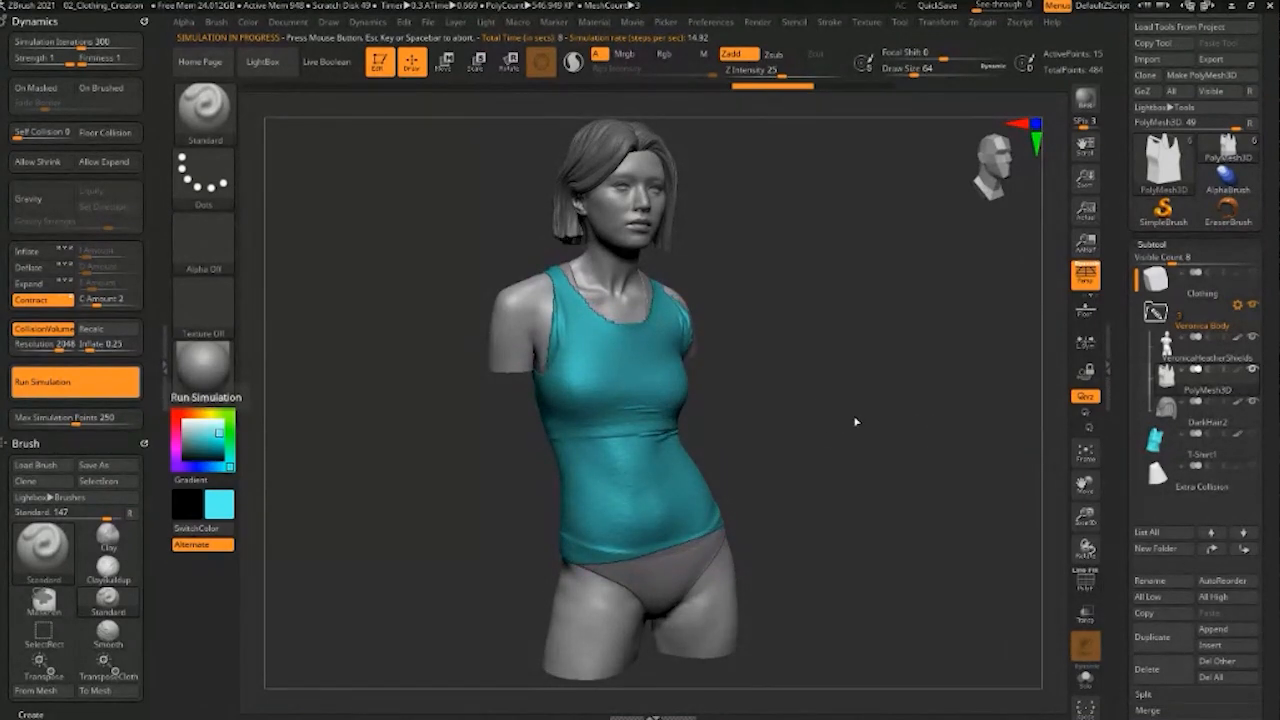
left_click_drag(914, 434, 839, 410)
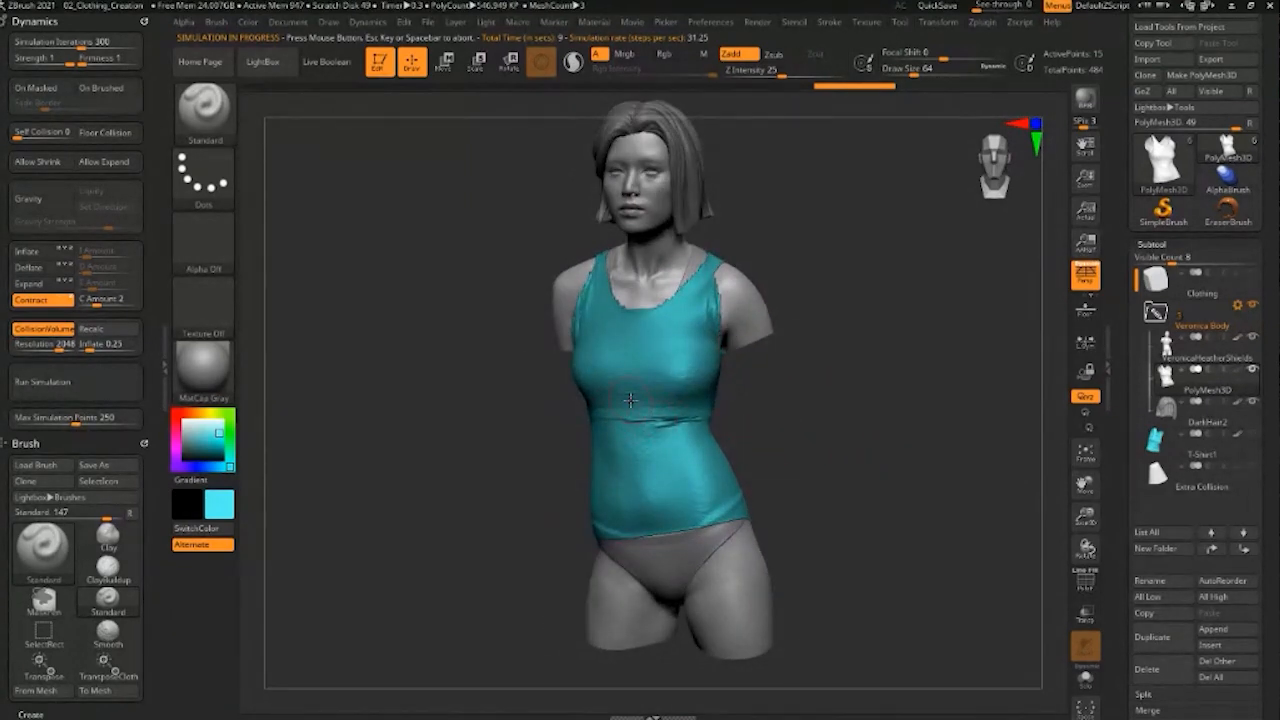
left_click_drag(907, 335, 874, 331)
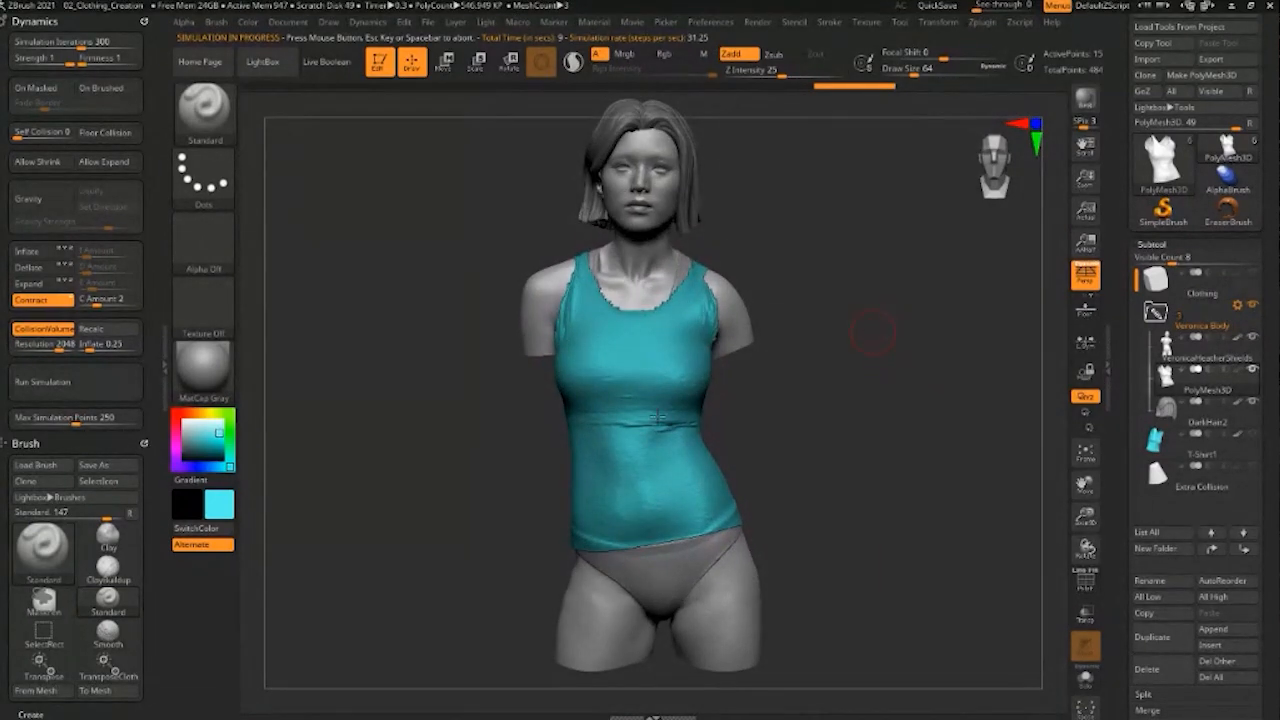
Set SmoothCloth as the smoothing brush for the fitted tank top
mouse_move(808, 386)
left_mouse_down()
mouse_move(820, 381)
mouse_move(837, 417)
mouse_move(820, 451)
mouse_move(844, 387)
mouse_move(857, 420)
mouse_move(840, 446)
mouse_move(872, 454)
left_mouse_up()
left_click_drag(768, 545, 764, 550, "shift")
mouse_move(848, 514)
left_mouse_down()
mouse_move(798, 526)
mouse_move(770, 489)
mouse_move(736, 515)
mouse_move(757, 517)
left_mouse_up()
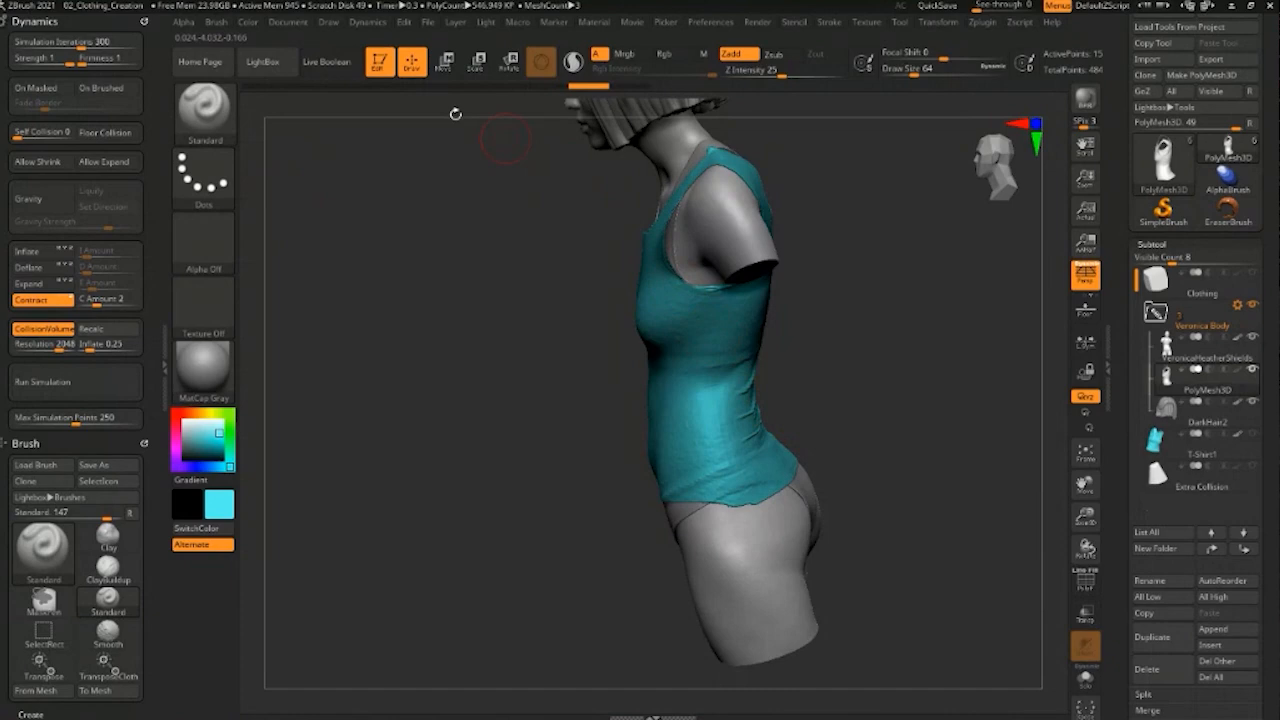
left_click(218, 120)
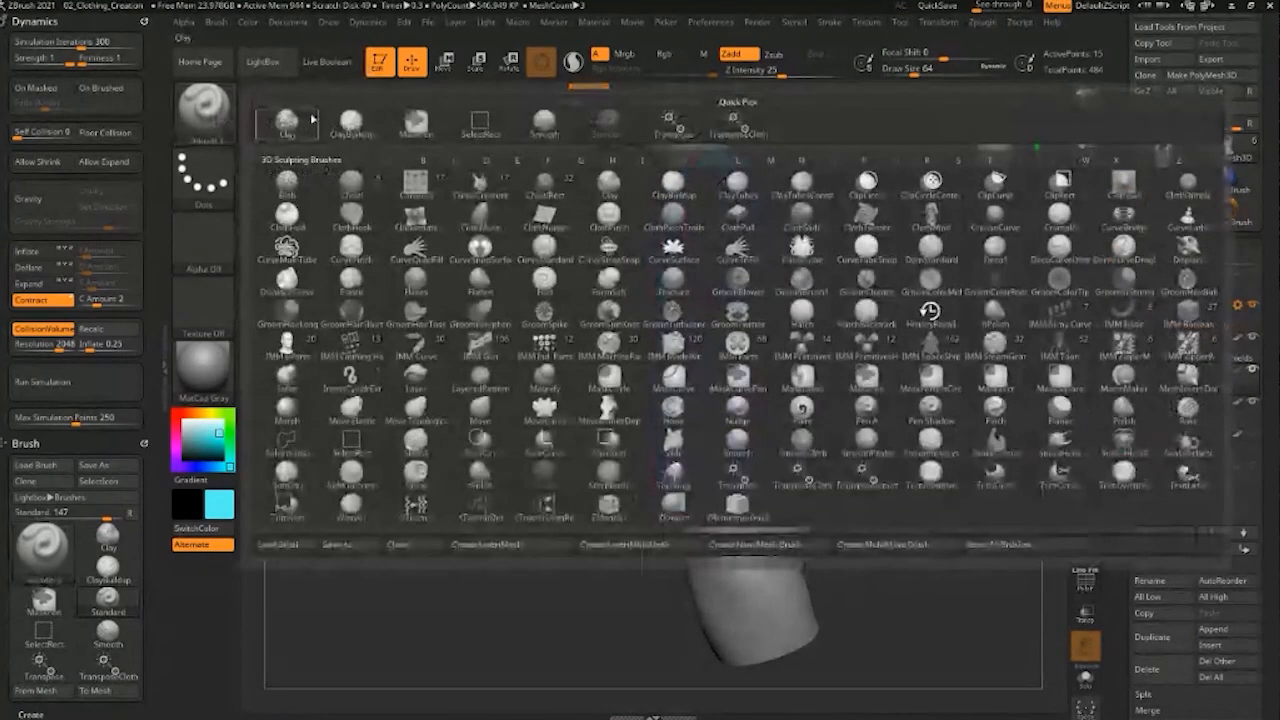
key("s")
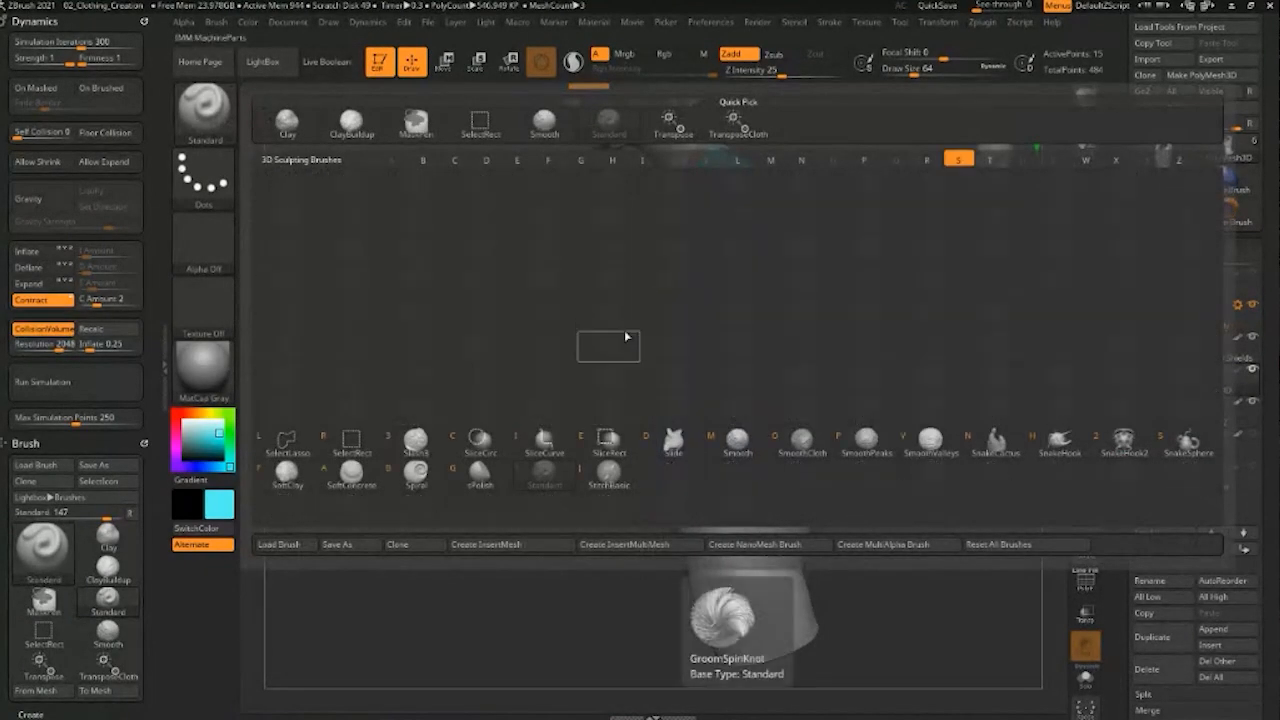
left_click(806, 443)
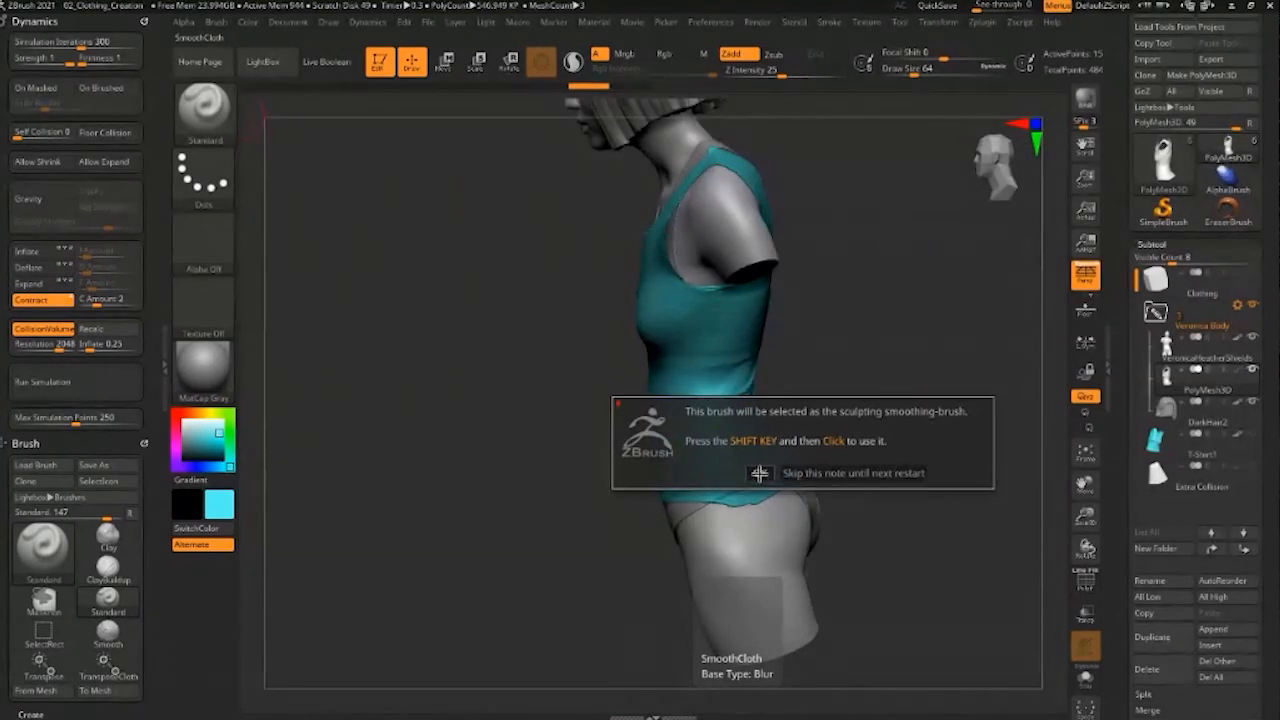
Smooth the lower part of the tank top along the hem with the SmoothCloth brush
mouse_move(870, 354)
left_mouse_down()
mouse_move(886, 363)
mouse_move(860, 400)
left_mouse_up()
left_click_drag(739, 428, 752, 420)
mouse_move(905, 282)
left_mouse_down("alt")
mouse_move(883, 342)
mouse_move(820, 352)
left_mouse_up("alt")
left_click_drag(697, 478, 762, 454, "shift")
left_click_drag(842, 398, 918, 375)
left_click_drag(669, 481, 742, 458, "shift")
mouse_move(831, 420)
left_mouse_down("alt")
mouse_move(817, 460)
mouse_move(802, 456)
left_mouse_up("alt")
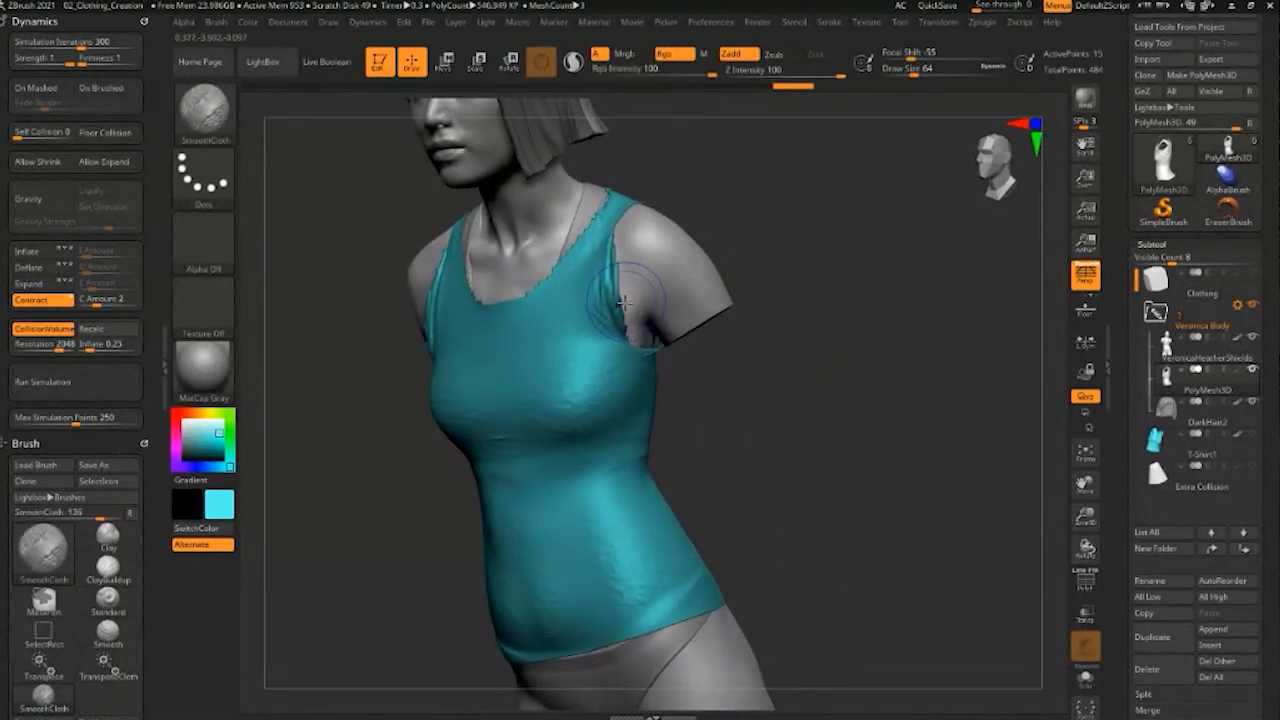
Smooth the tank top's armhole edge and its underarm corner with the SmoothCloth brush
left_click_drag(625, 315, 613, 268, "shift")
left_click_drag(762, 262, 750, 264)
left_click_drag(622, 261, 622, 306, "shift")
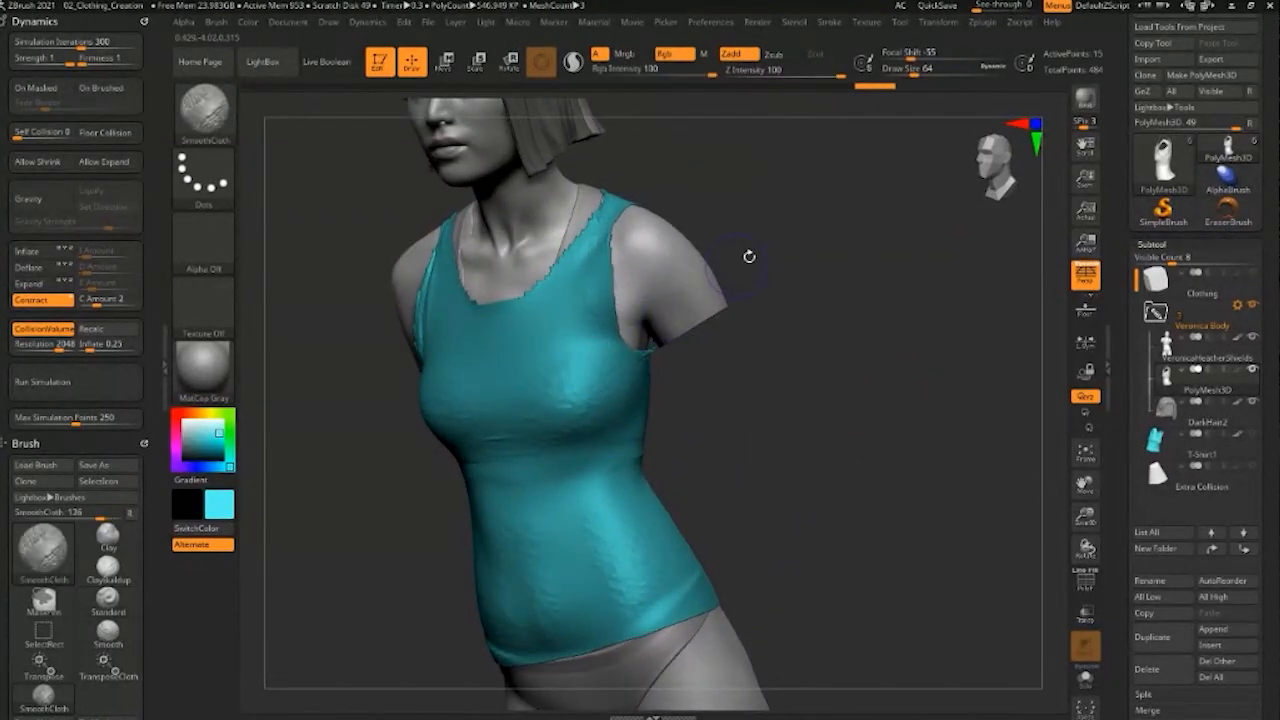
left_click_drag(738, 268, 698, 282)
left_click_drag(648, 349, 682, 346, "shift")
Smooth the tank top's shoulder strap edge with the SmoothCloth brush
mouse_move(766, 294)
left_mouse_down()
mouse_move(716, 300)
mouse_move(683, 250)
left_mouse_up()
mouse_move(826, 198)
left_mouse_down()
mouse_move(891, 187)
mouse_move(771, 266)
mouse_move(829, 223)
mouse_move(892, 216)
left_mouse_up()
mouse_move(458, 238)
left_mouse_down("shift")
mouse_move(460, 270)
mouse_move(449, 252)
mouse_move(467, 212)
left_mouse_up("shift")
left_click_drag(838, 284, 868, 285, "alt")
left_click_drag(880, 285, 796, 313)
Reshape the tank top's straps and back neckline with the Move brush at a larger draw size
key("b")
key("m")
key("v")
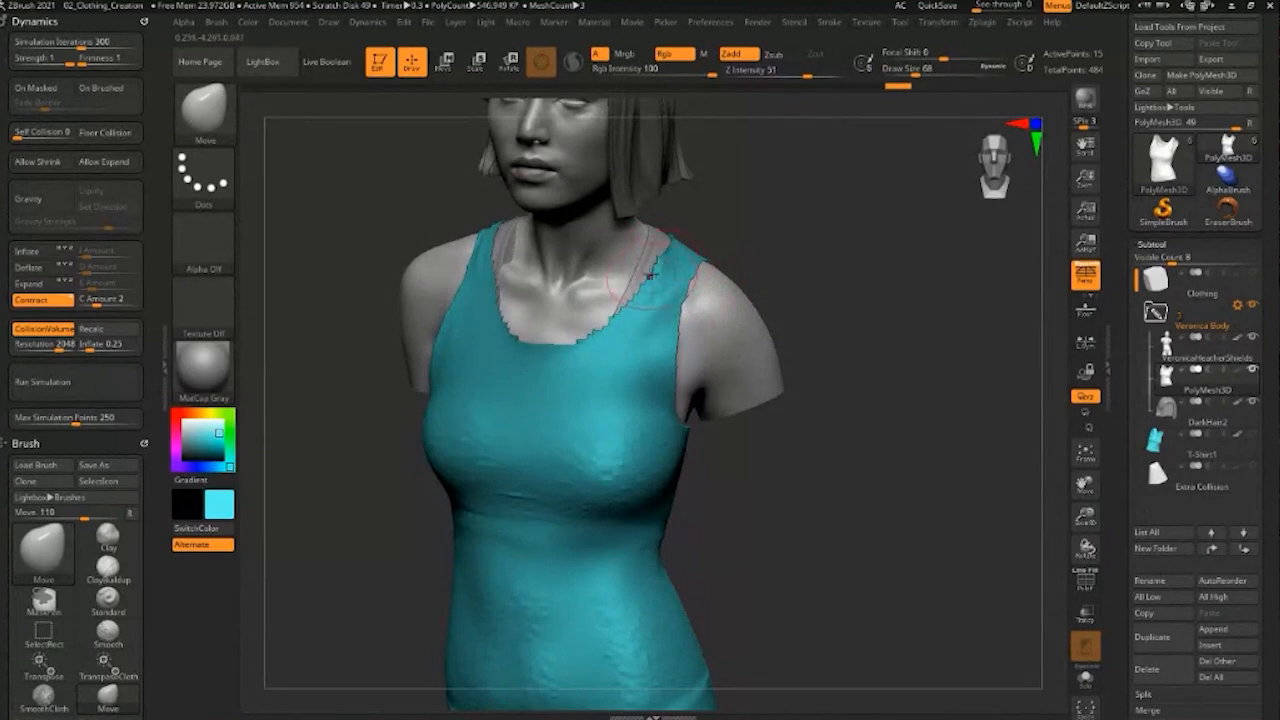
mouse_move(803, 237)
left_mouse_down()
mouse_move(938, 208)
mouse_move(869, 209)
mouse_move(880, 211)
left_mouse_up()
key("s")
mouse_move(629, 339)
left_mouse_down()
mouse_move(652, 357)
mouse_move(645, 372)
left_mouse_up()
key("shift")
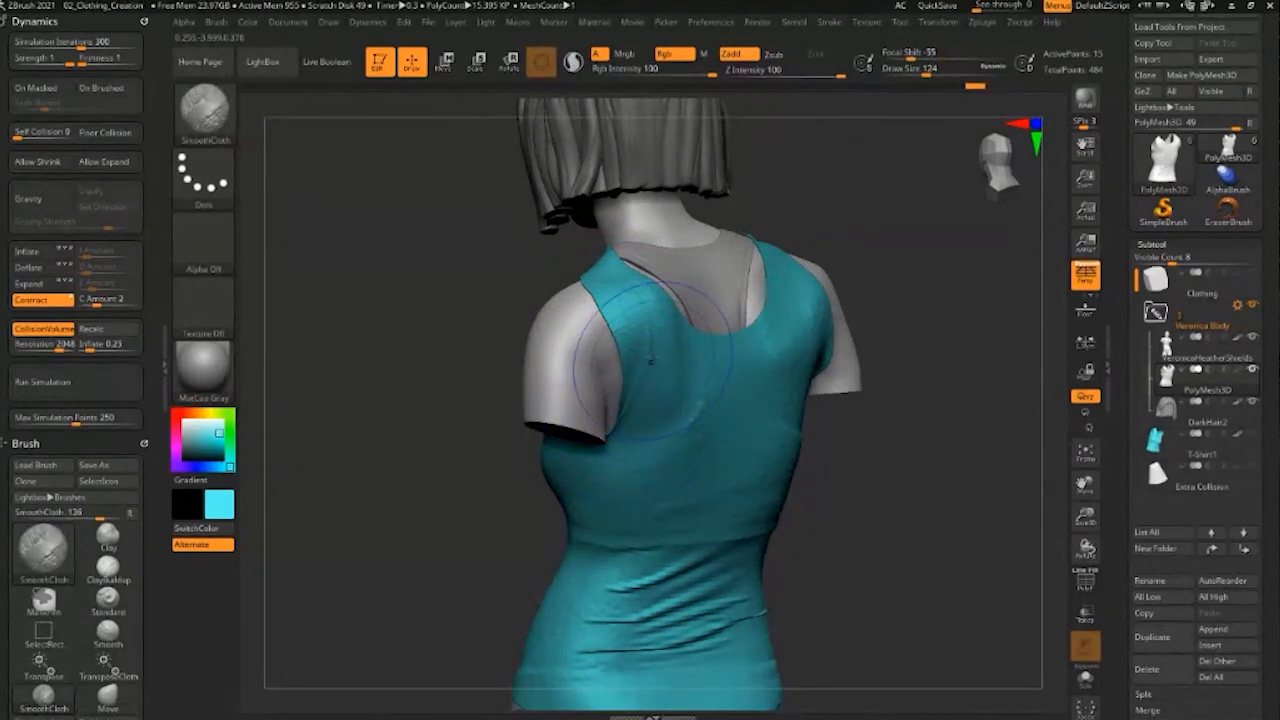
left_click_drag(800, 215, 840, 225)
left_click_drag(631, 281, 622, 271)
left_click_drag(885, 205, 810, 215)
left_click_drag(768, 282, 763, 247)
mouse_move(797, 343)
left_mouse_down()
mouse_move(911, 289)
mouse_move(762, 337)
mouse_move(774, 362)
mouse_move(567, 457)
mouse_move(548, 430)
mouse_move(584, 303)
left_mouse_up()
Refine the fit of the tank top's armholes and shoulder straps with the Move brush, adjusting the draw size as needed
key("s")
mouse_move(850, 246)
left_mouse_down()
mouse_move(816, 244)
mouse_move(827, 275)
left_mouse_up()
mouse_move(604, 360)
left_mouse_down()
mouse_move(551, 329)
mouse_move(534, 366)
mouse_move(594, 277)
left_mouse_up()
key("s")
left_click_drag(763, 267, 768, 267)
mouse_move(750, 280)
left_mouse_down()
mouse_move(706, 248)
mouse_move(693, 264)
mouse_move(730, 244)
left_mouse_up()
left_click_drag(752, 254, 757, 247)
mouse_move(470, 325)
left_mouse_down()
mouse_move(611, 363)
mouse_move(694, 360)
mouse_move(705, 302)
left_mouse_up()
key("s")
left_click_drag(578, 372, 590, 490, "alt")
mouse_move(1016, 427)
left_mouse_down()
mouse_move(957, 420)
mouse_move(997, 420)
left_mouse_up()
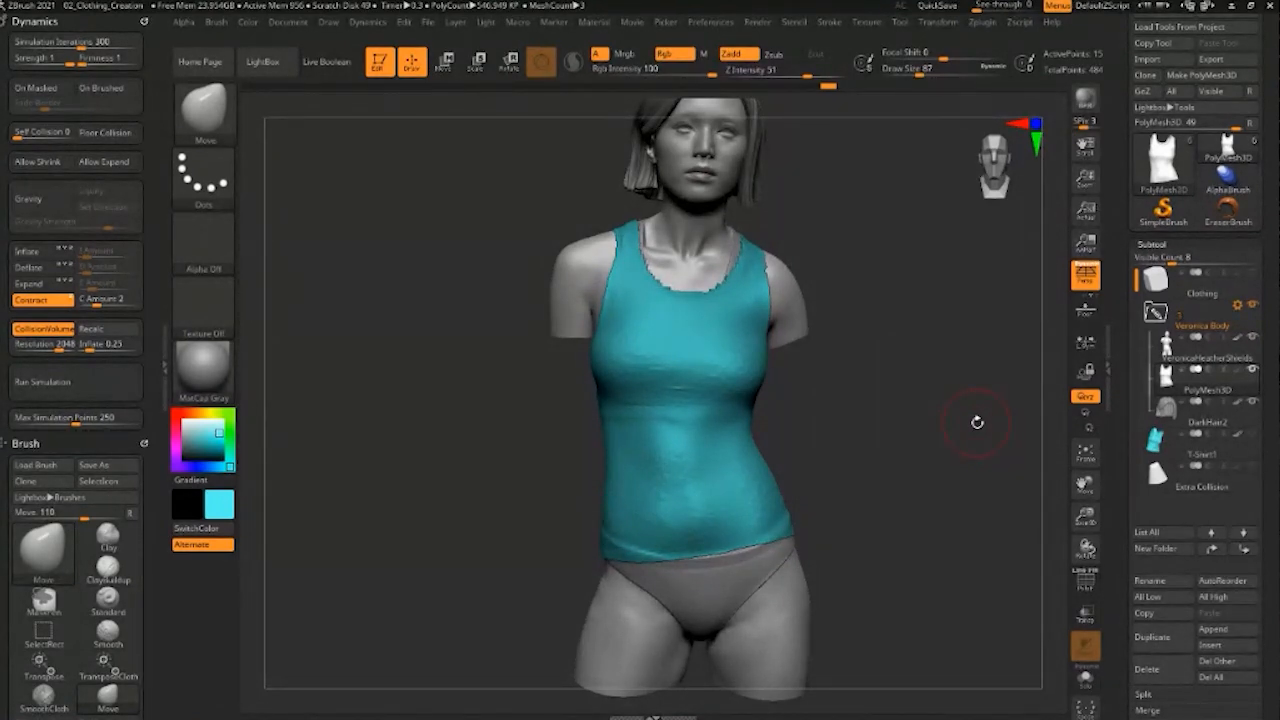
Polish the tank top with Polish By Features at 100 to clean up its jagged edges
left_click_drag(1118, 398, 1122, 101)
left_click(1165, 195)
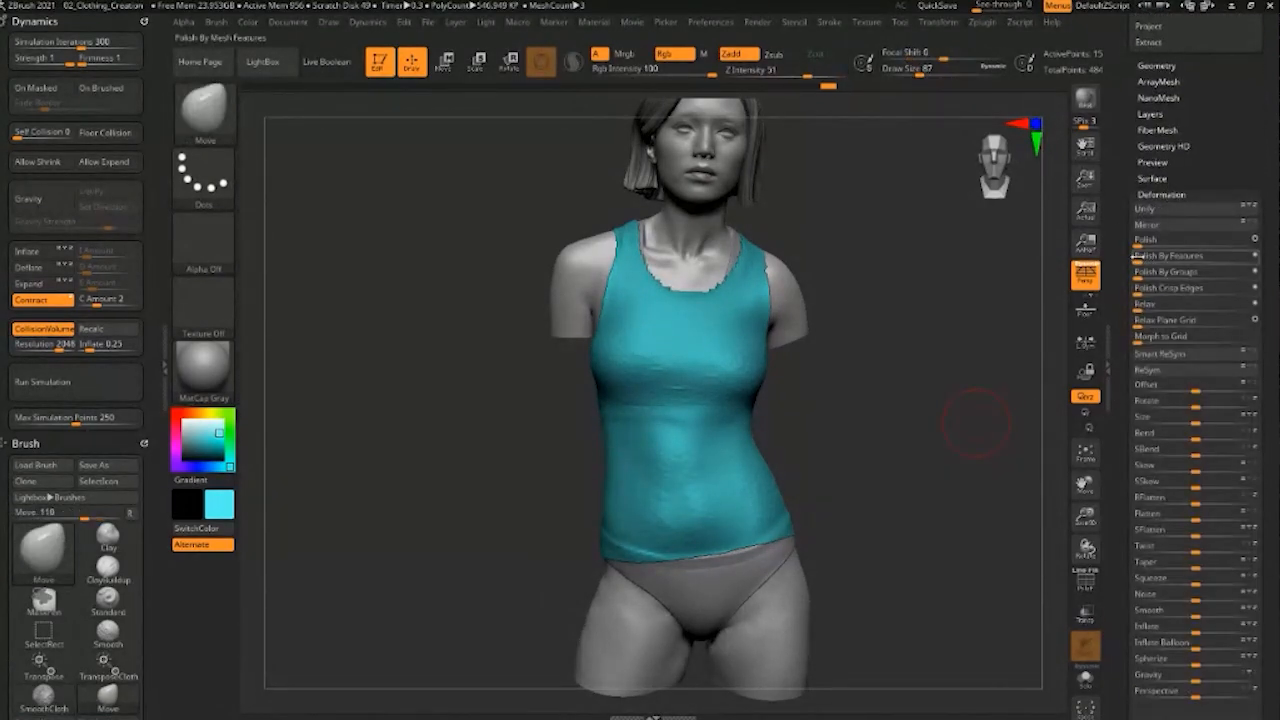
left_click_drag(1138, 255, 1261, 258)
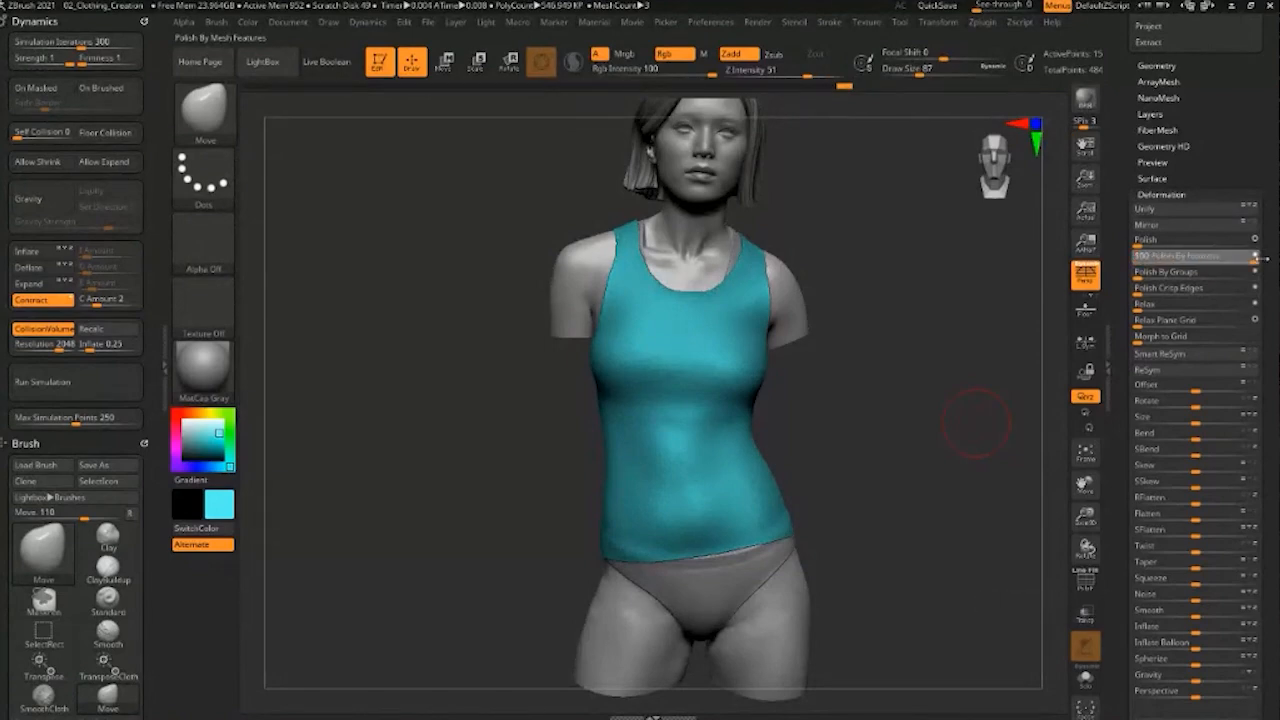
left_click_drag(955, 274, 914, 240)
left_click_drag(951, 294, 1008, 278)
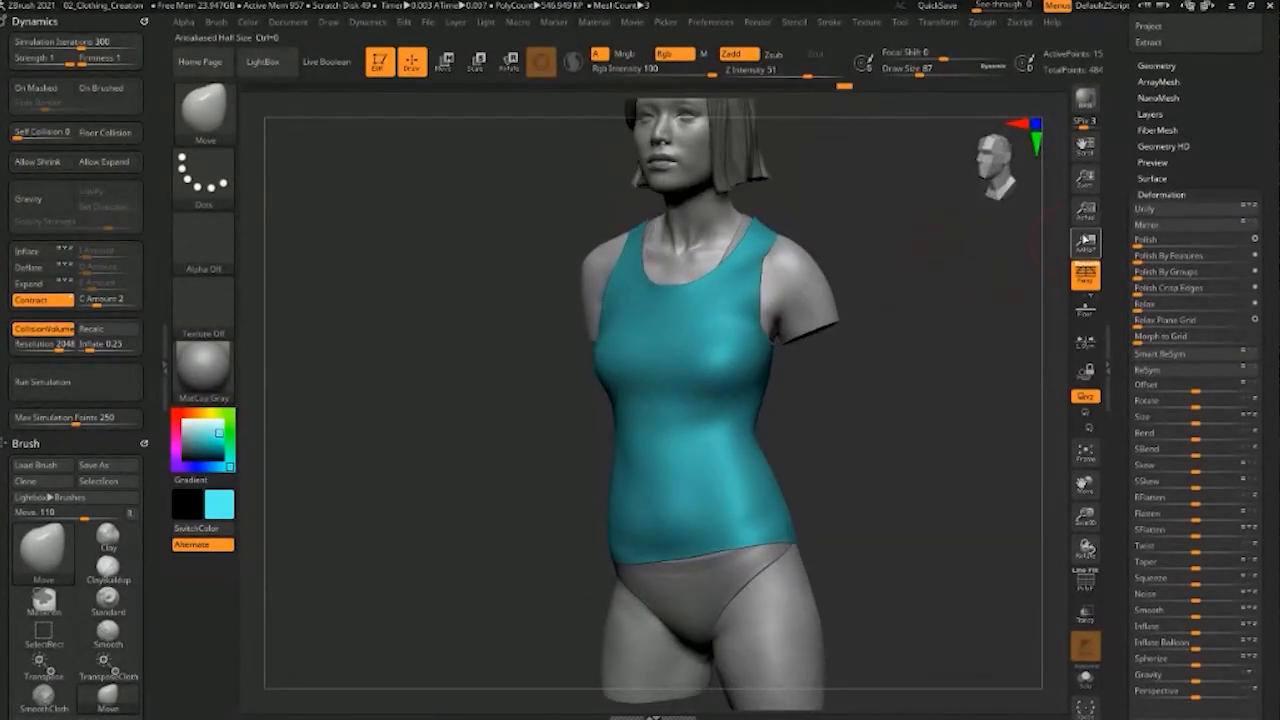
Set the ZRemesher target polygon count to 3 for the tank top
left_click_drag(1130, 166, 1131, 409)
mouse_move(1123, 328)
left_mouse_down()
mouse_move(1118, 437)
mouse_move(1135, 228)
left_mouse_up()
left_click(1140, 401)
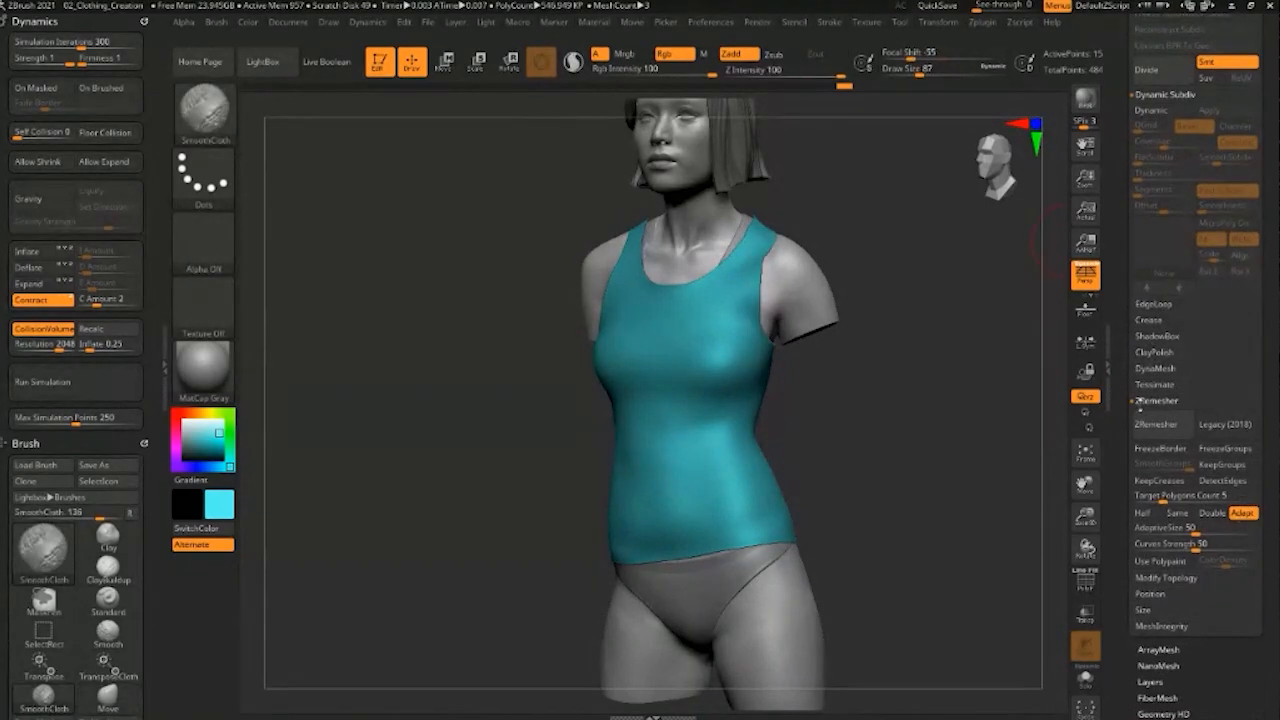
left_click_drag(1140, 404, 1139, 314)
left_click(1156, 408)
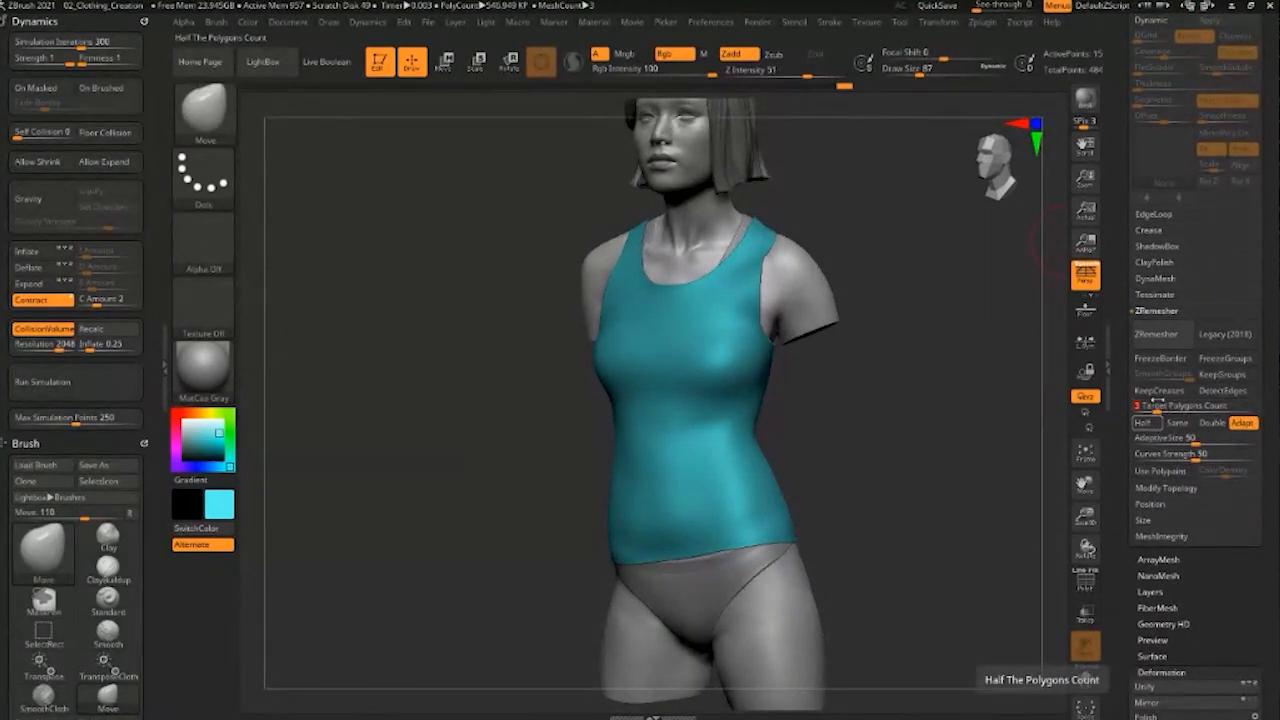
Remesh the tank top with ZRemesher, undo that remesh and run ZRemesher on it again
left_click(1160, 338)
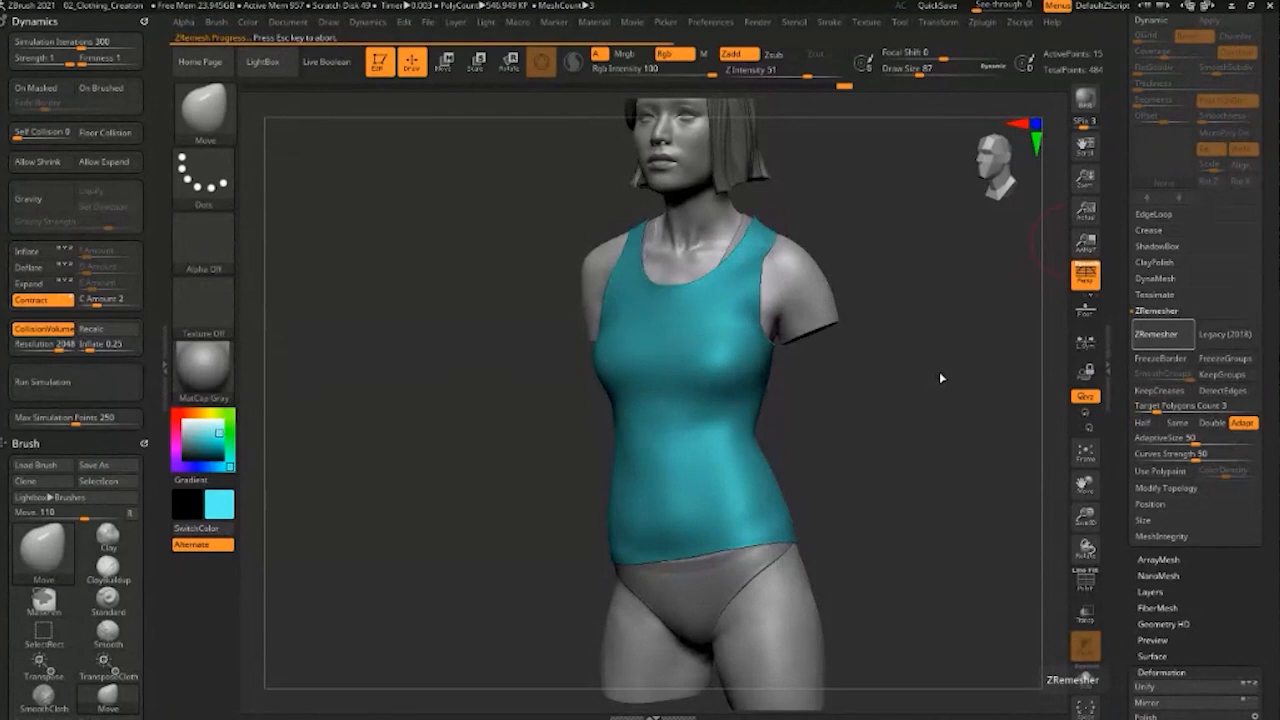
key("ctrl+z")
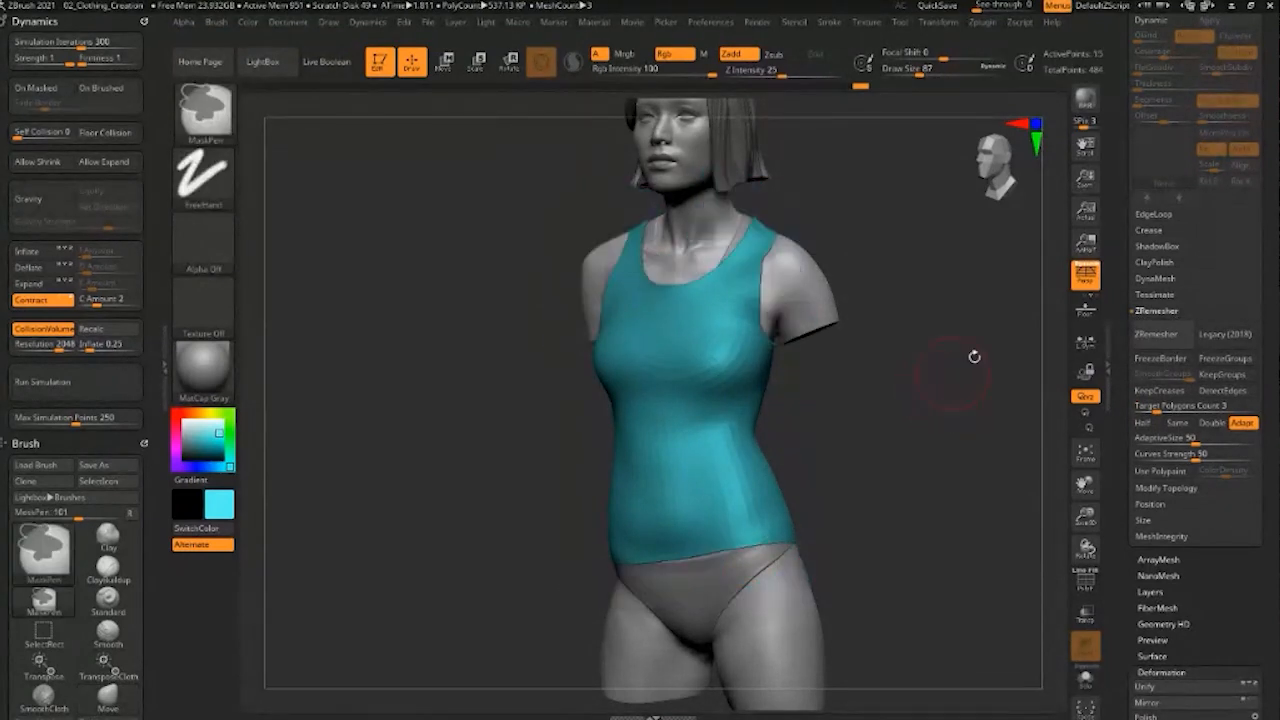
left_click(1166, 488)
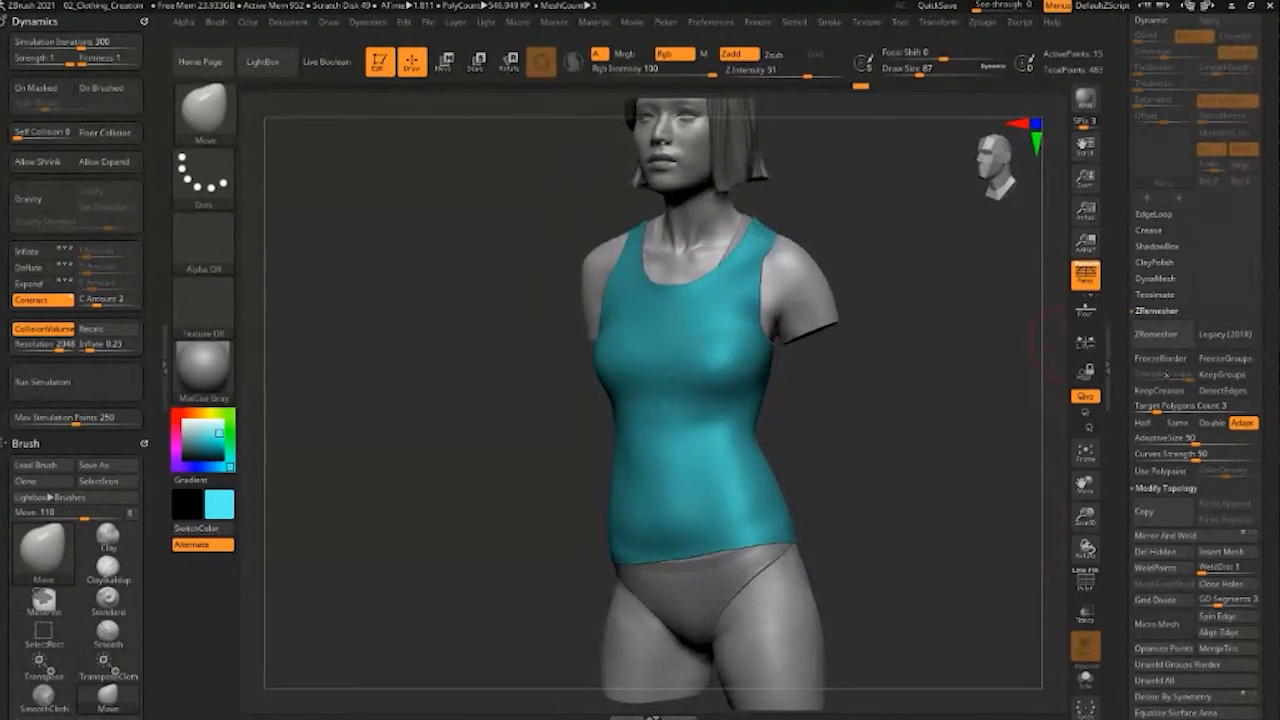
left_click(1155, 335)
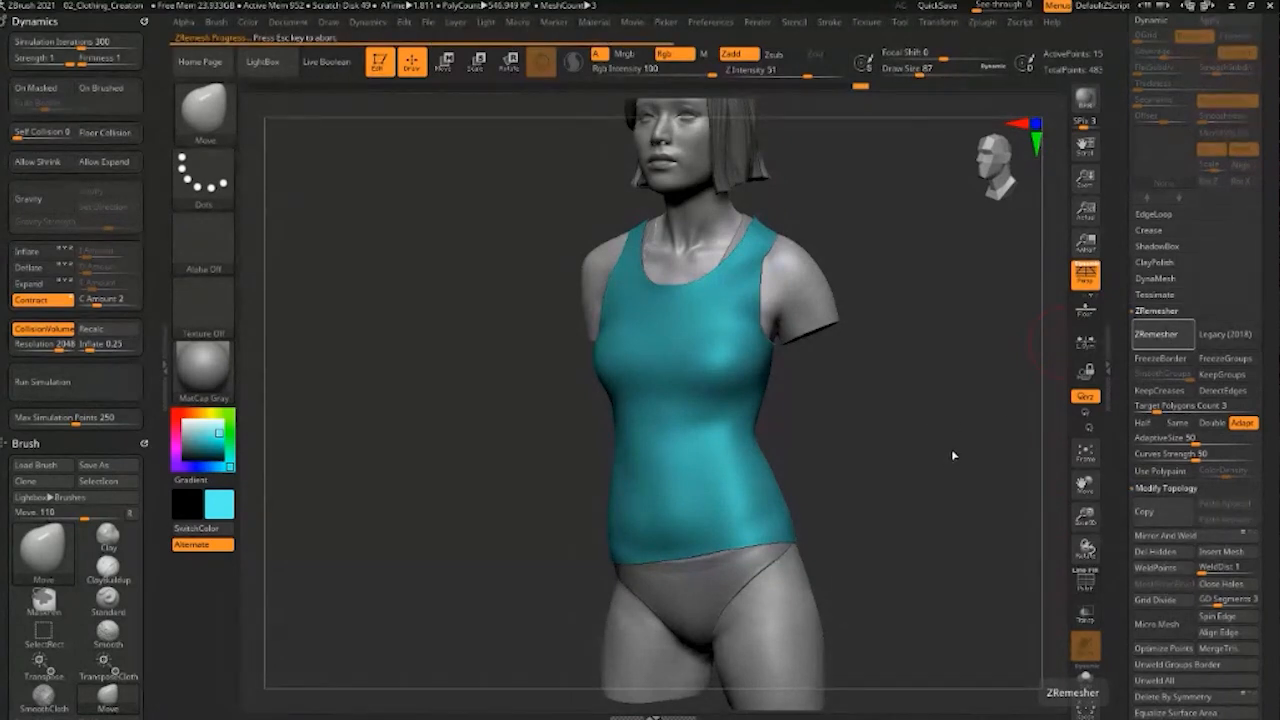
left_click_drag(957, 443, 973, 400)
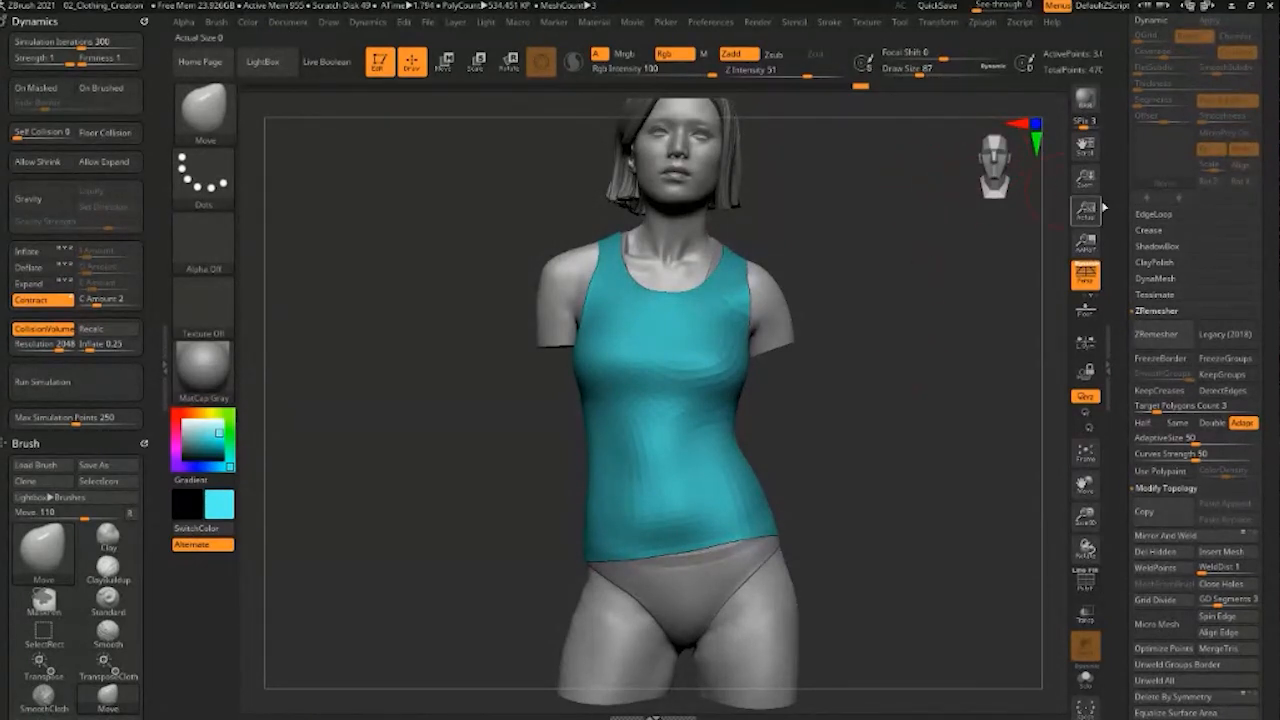
Isolate the tank top and enable Dynamic Subdiv on it with a thickness of 0.00998
scroll(1150, 200, "up", 3)
left_click(1150, 194)
left_click_drag(980, 357, 848, 450)
left_click(1085, 678)
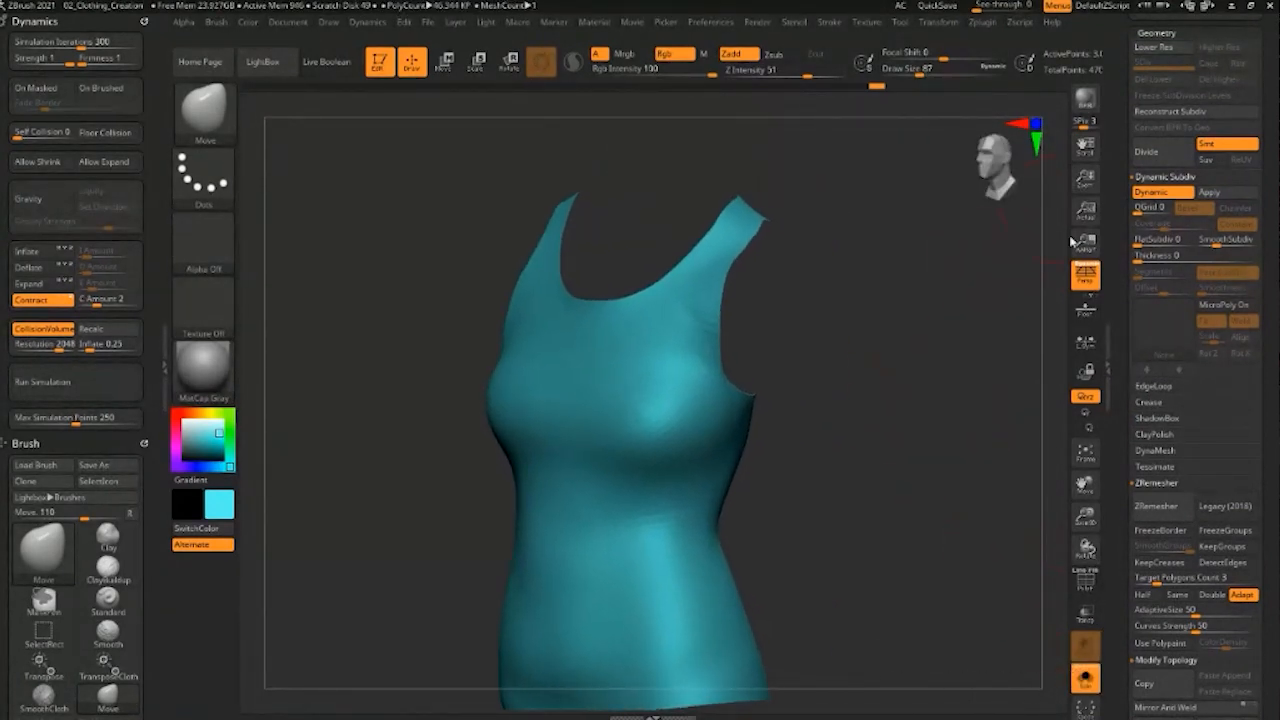
left_click_drag(1142, 257, 1172, 256)
left_click_drag(960, 367, 951, 363)
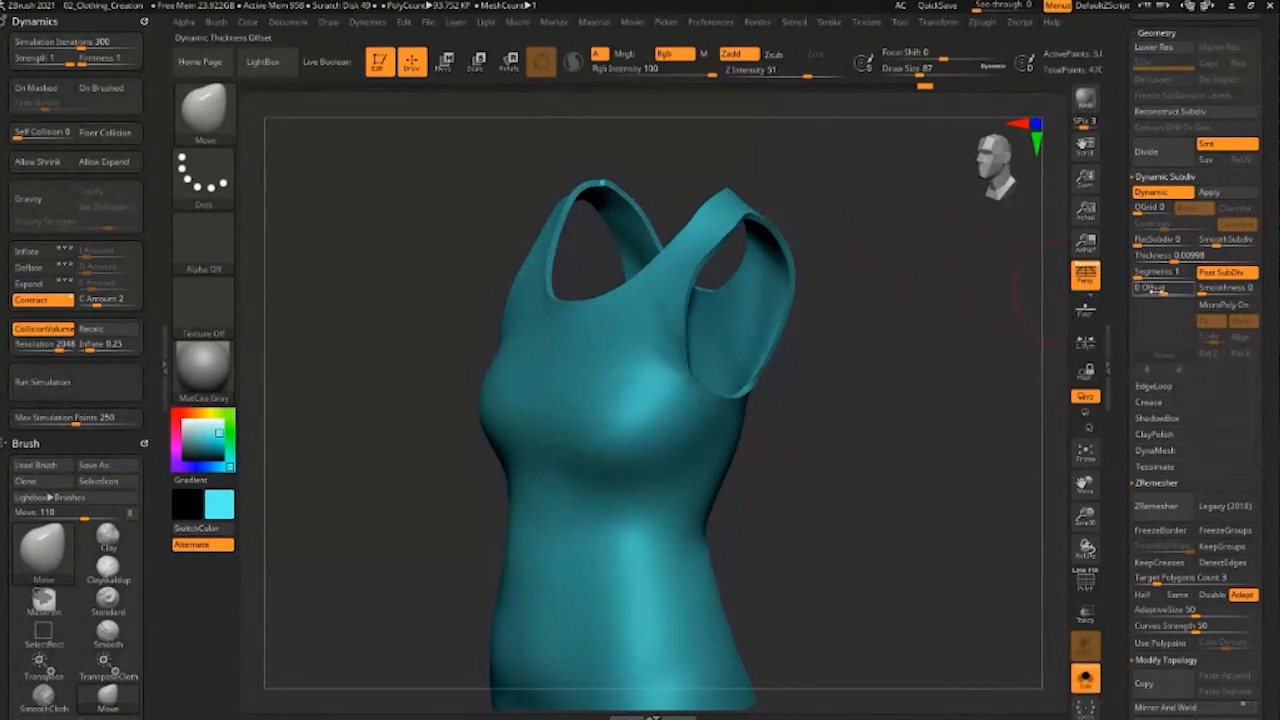
Set the tank top's Dynamic Subdiv thickness offset to -100 and show the other subtools again
left_click(1138, 288)
left_click_drag(903, 420, 925, 358)
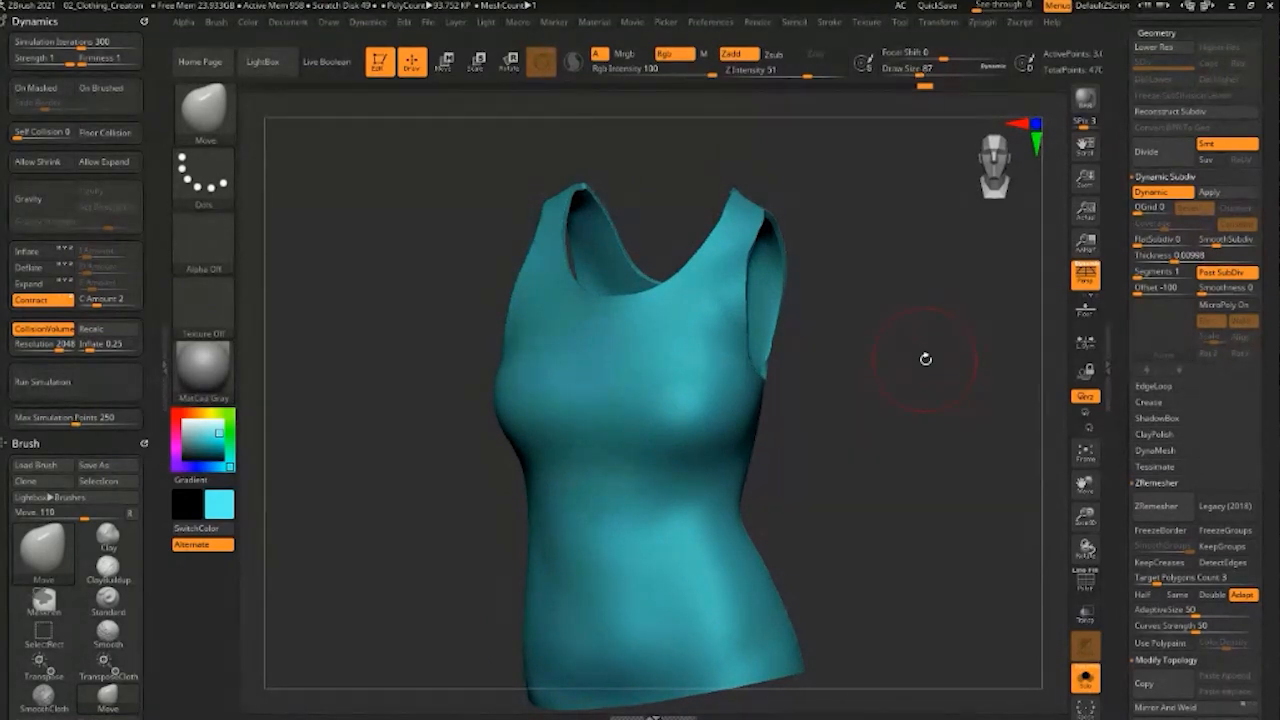
mouse_move(1003, 294)
left_mouse_down()
mouse_move(1043, 294)
mouse_move(1014, 312)
left_mouse_up()
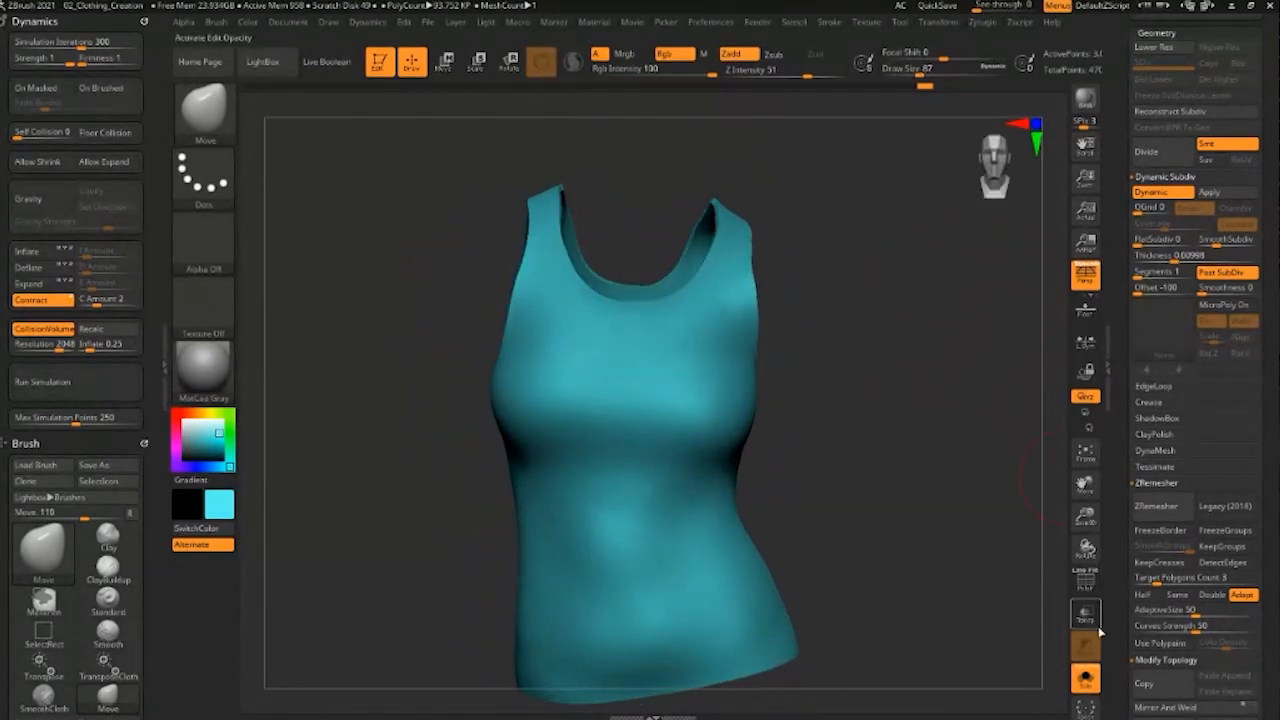
left_click(1085, 680)
Smooth the tank top's front neckline with the SmoothCloth brush at a reduced draw size
mouse_move(989, 451)
left_mouse_down()
mouse_move(937, 426)
mouse_move(956, 432)
left_mouse_up()
mouse_move(640, 285)
left_mouse_down("shift")
mouse_move(640, 345)
mouse_move(652, 262)
mouse_move(643, 296)
left_mouse_up("shift")
mouse_move(774, 197)
left_mouse_down()
mouse_move(788, 204)
mouse_move(762, 226)
left_mouse_up()
key("s")
left_click_drag(648, 275, 651, 247, "shift")
mouse_move(750, 193)
left_mouse_down()
mouse_move(831, 211)
mouse_move(957, 283)
mouse_move(940, 296)
mouse_move(854, 183)
mouse_move(917, 294)
mouse_move(485, 388)
left_mouse_up()
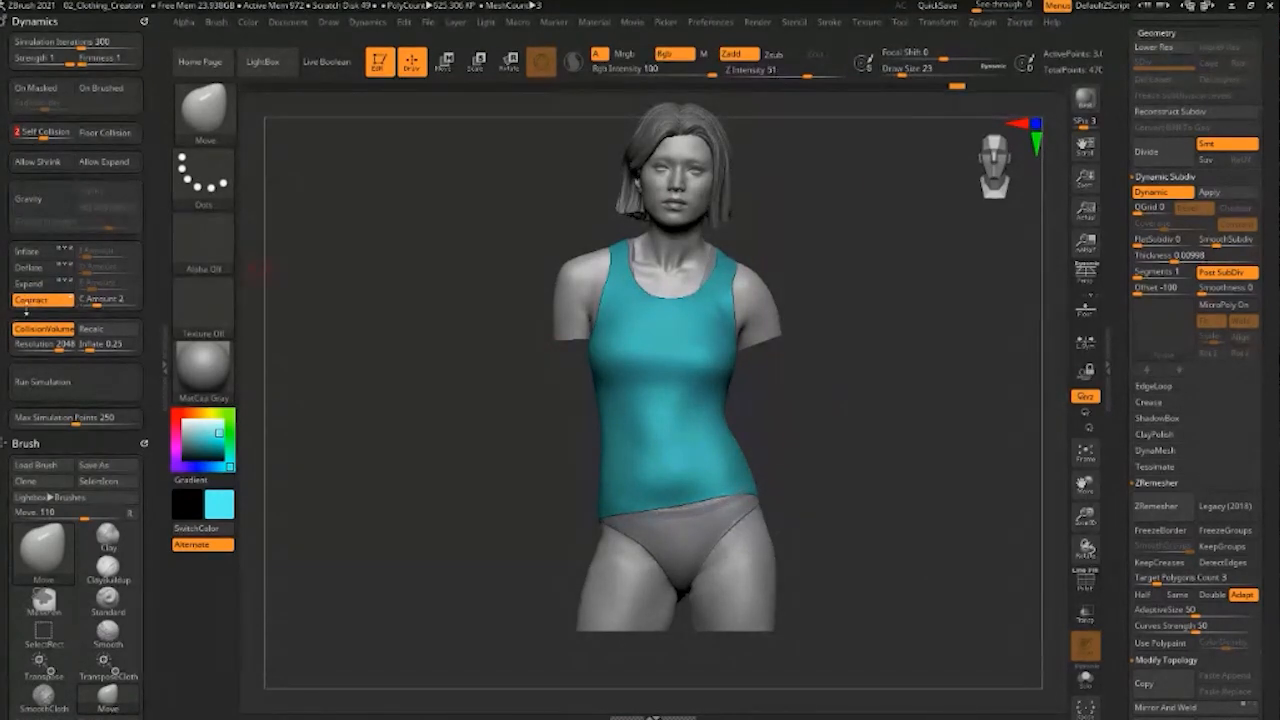
Run the cloth simulation on the tank top with Self Collision 2 and a Contract amount of 2
left_click(79, 389)
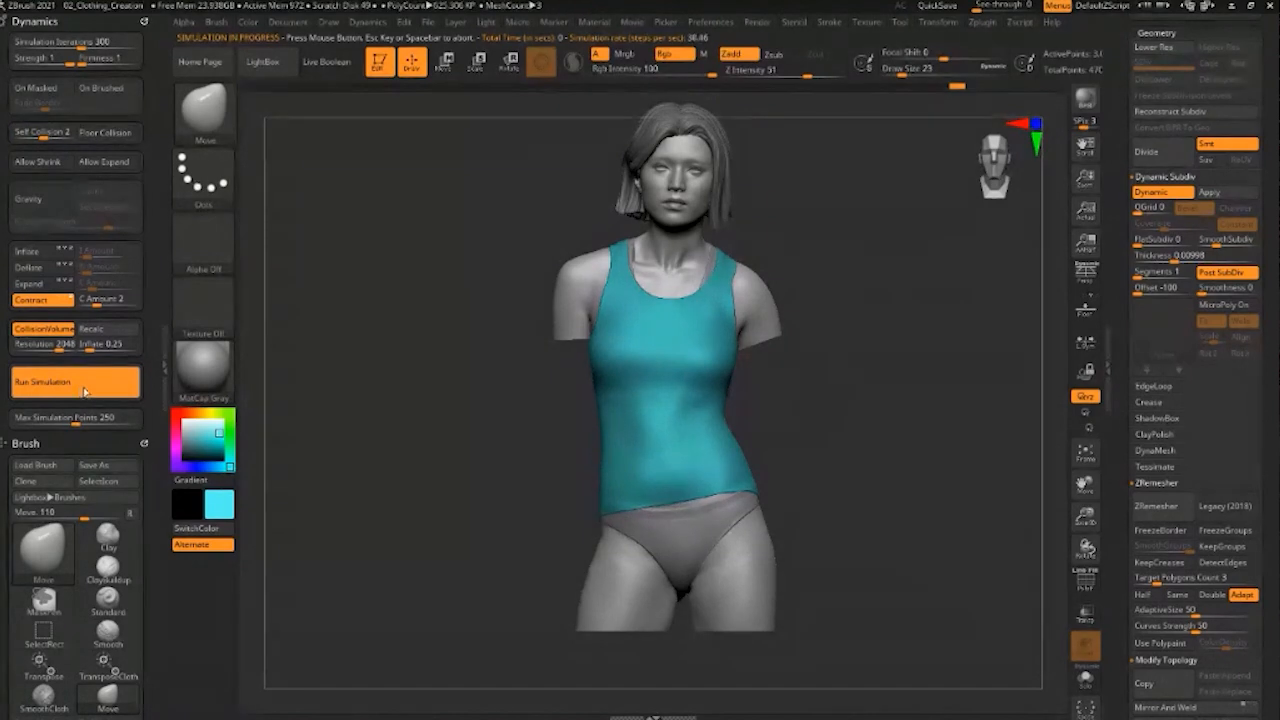
left_click_drag(834, 329, 857, 357)
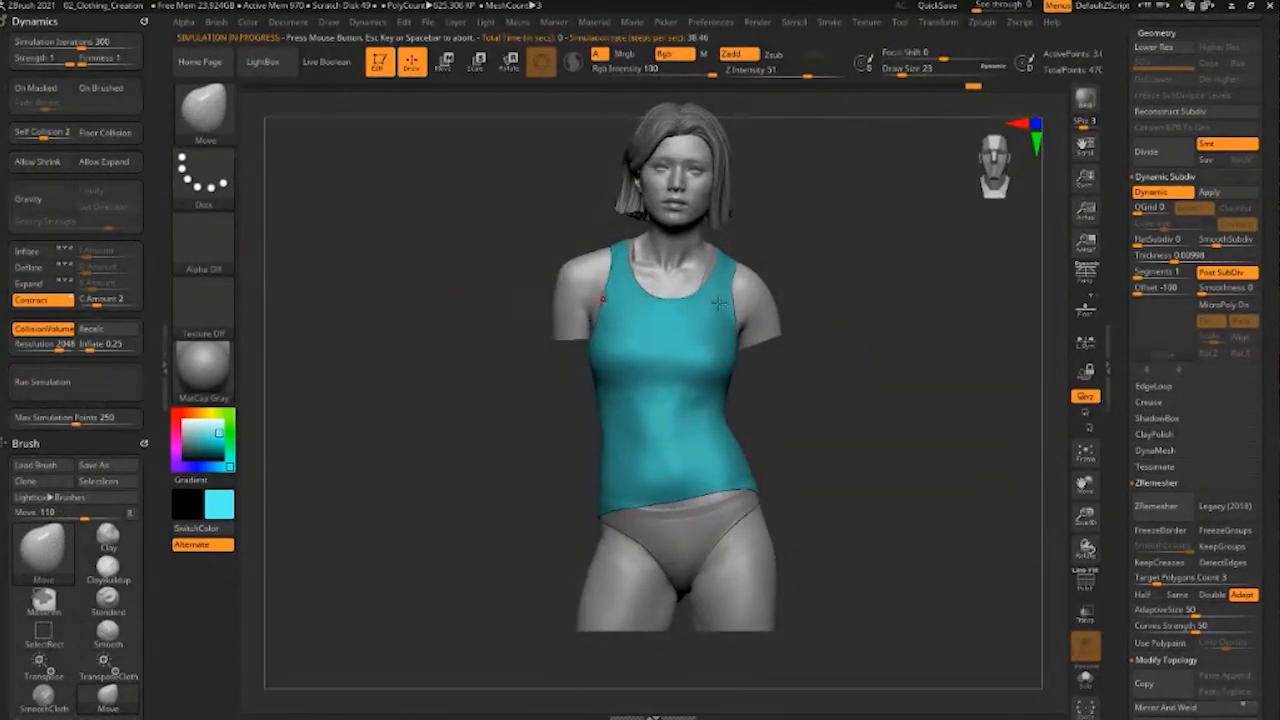
left_click_drag(845, 359, 804, 355)
left_click_drag(916, 222, 891, 283)
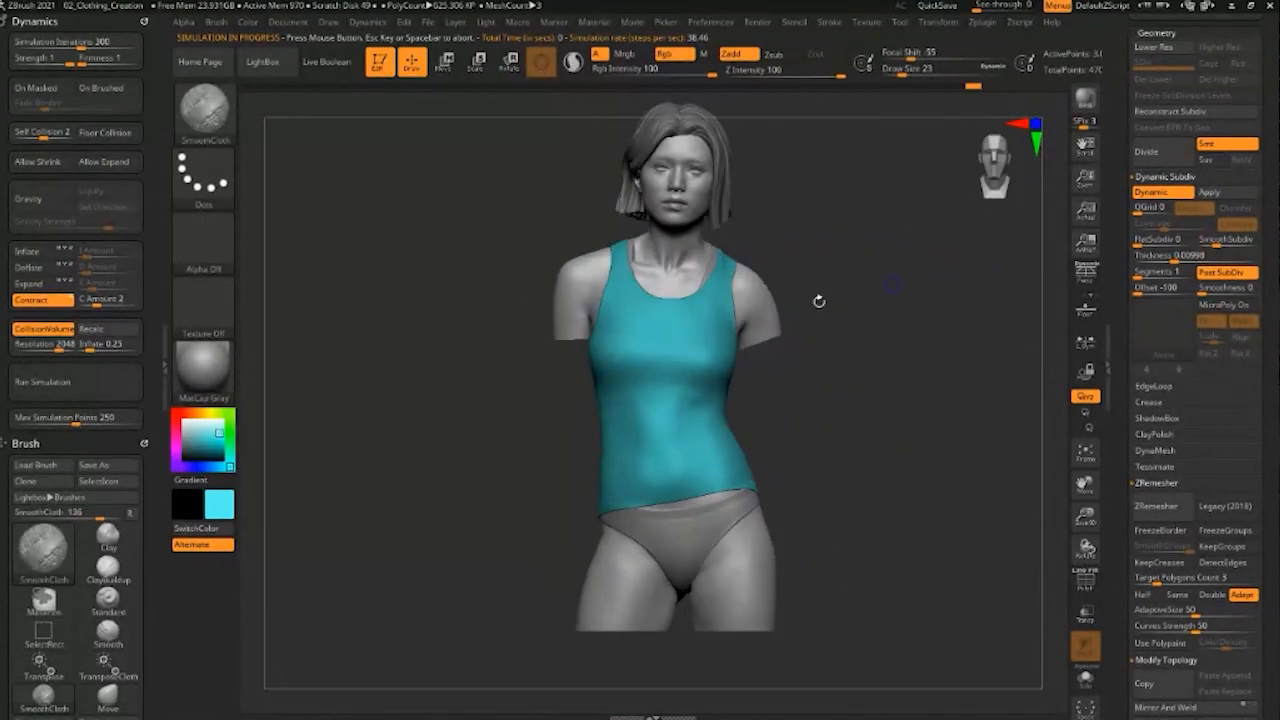
Replace Contract with Inflate at an amount of 1 and run the cloth simulation on the tank top
left_click(30, 251)
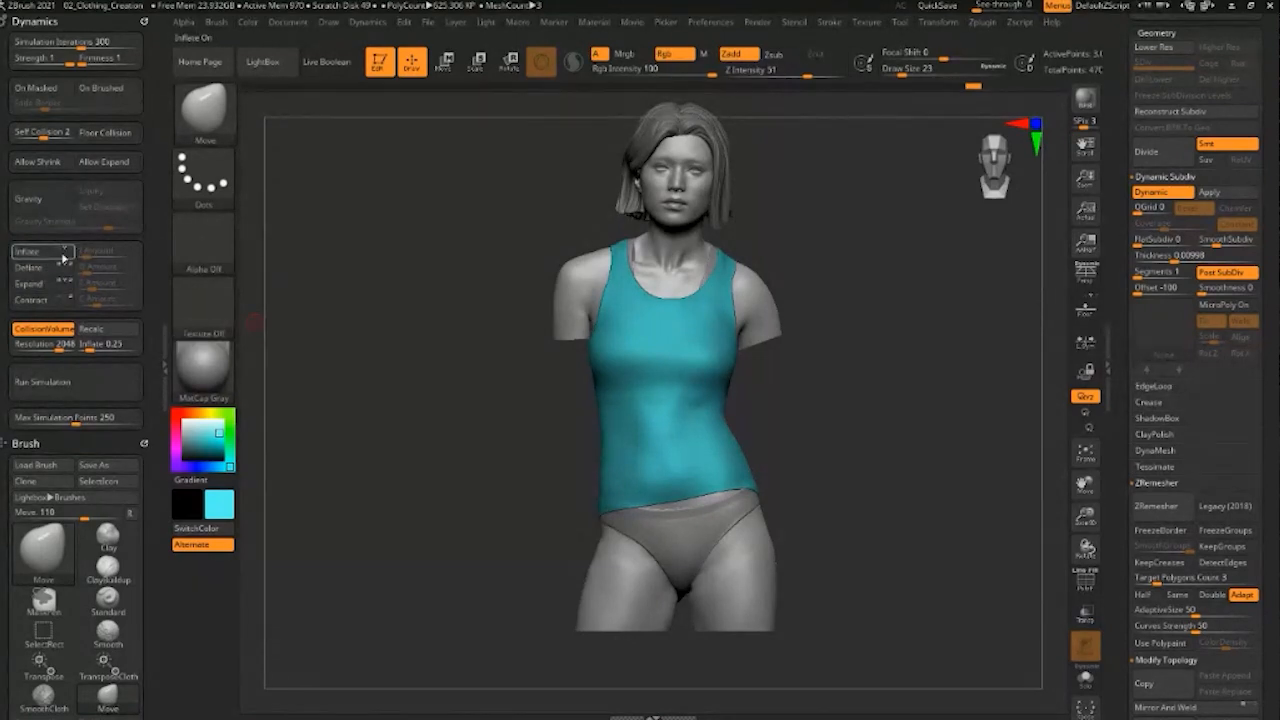
left_click(99, 398)
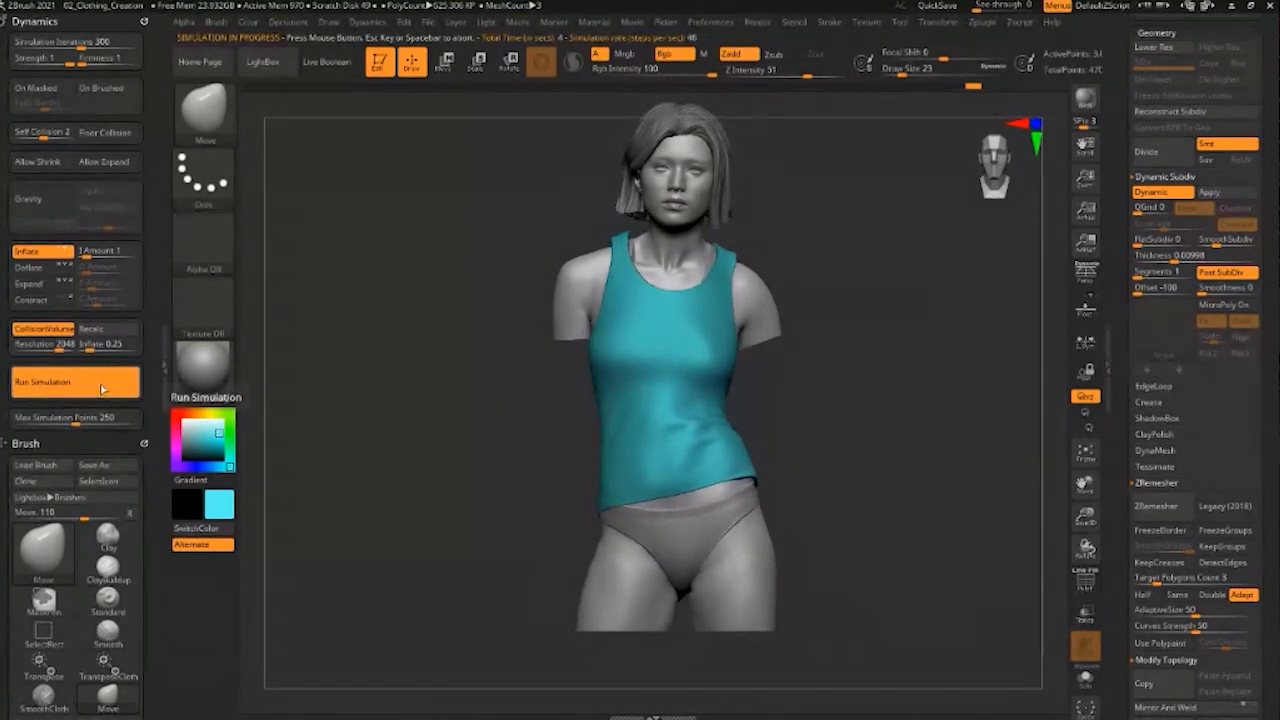
left_click_drag(834, 437, 797, 441)
left_click_drag(646, 432, 771, 421)
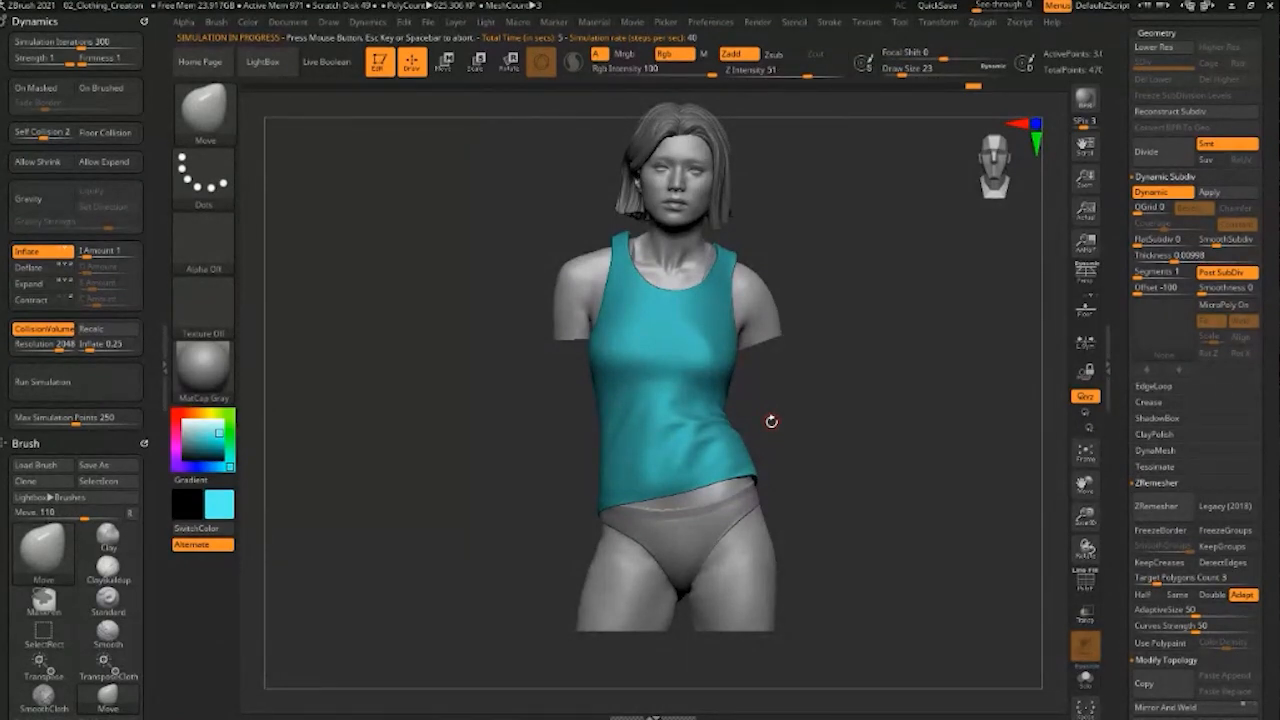
left_click_drag(849, 374, 850, 400)
left_click(844, 453)
Turn off Inflate, enable Contract with an amount of 2 and run the cloth simulation again
left_click(48, 252)
left_click(32, 299)
left_click(66, 384)
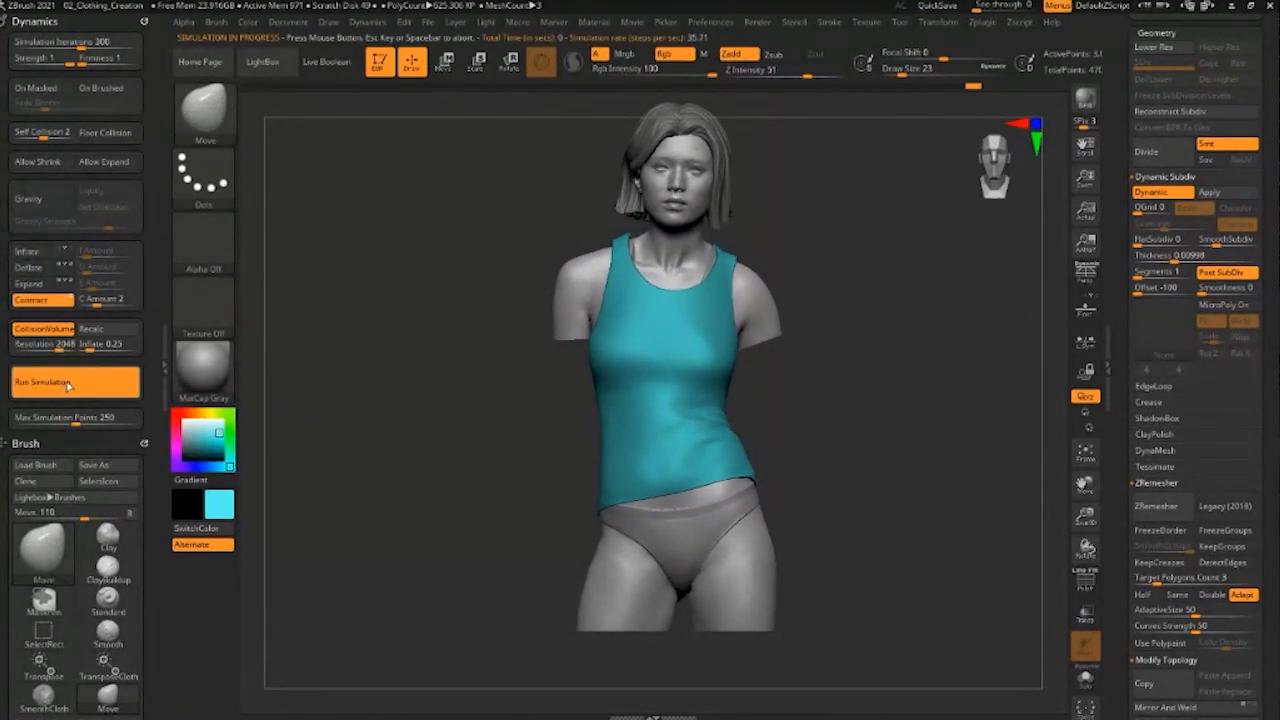
left_click_drag(929, 434, 904, 464)
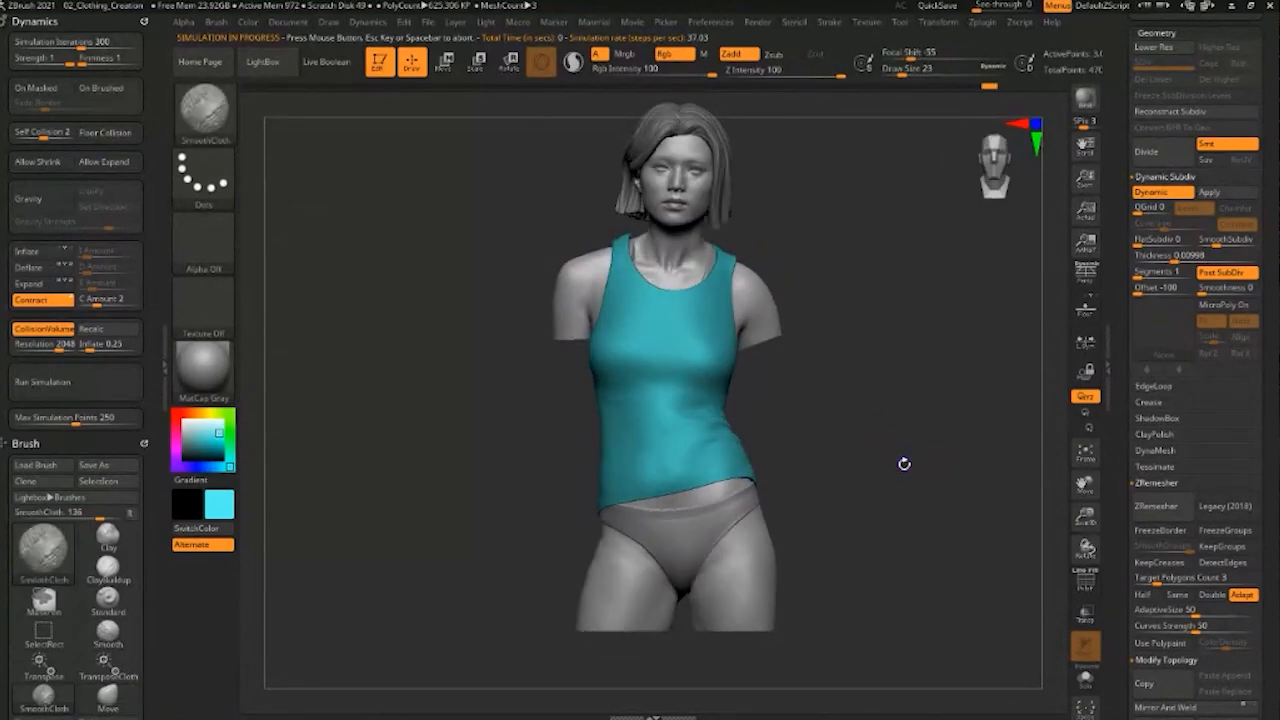
Turn off Contract and squash the tank top vertically with the TransposeCloth brush's gizmo to form wrinkles
left_click(205, 118)
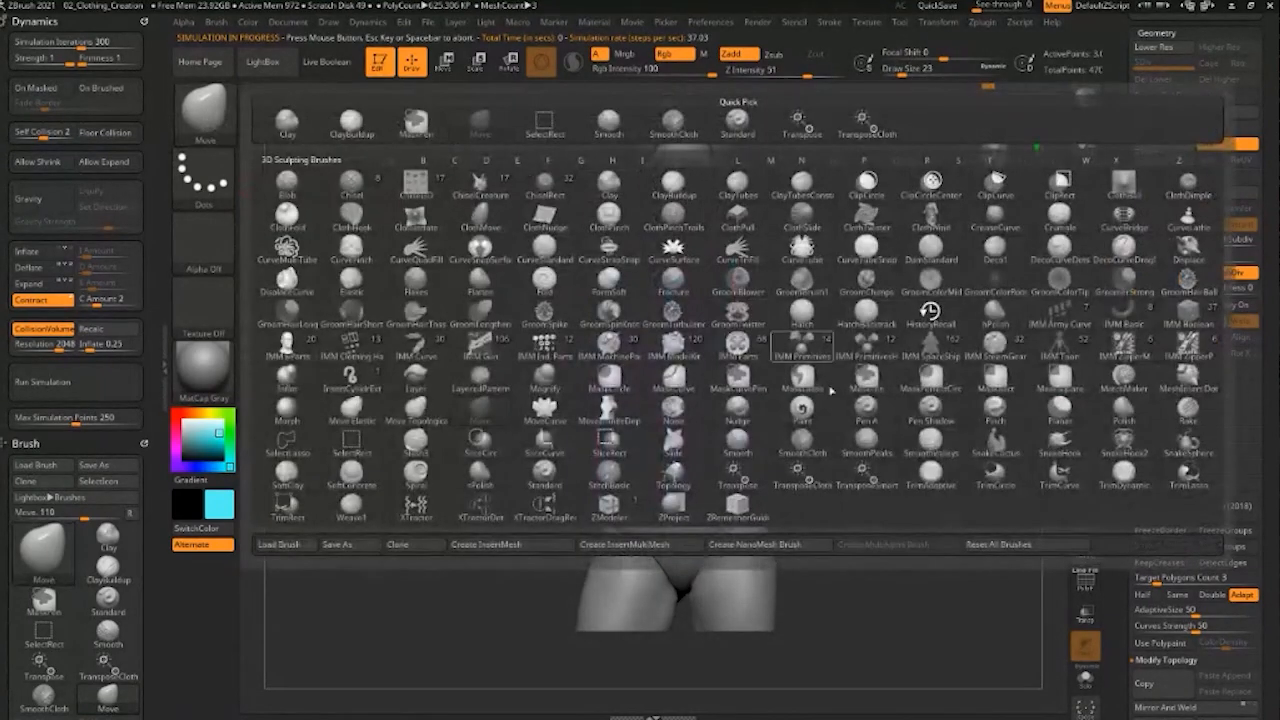
left_click(822, 480)
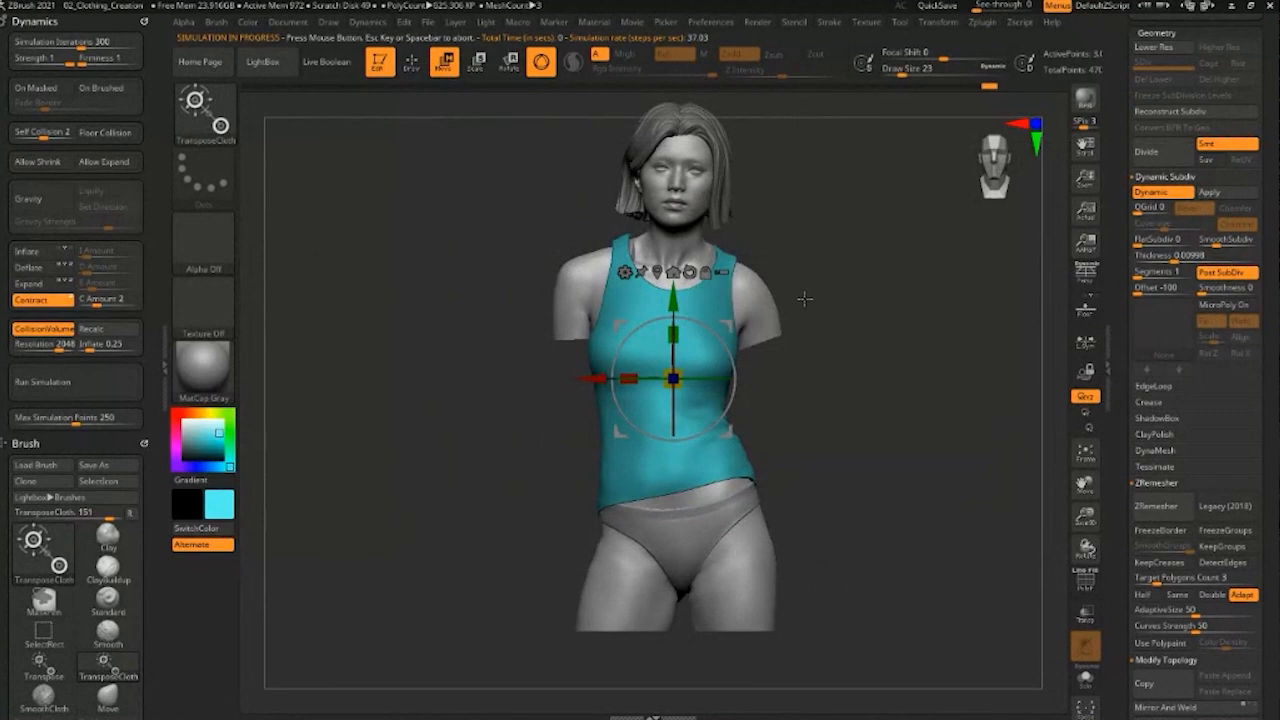
left_click_drag(803, 294, 800, 276, "alt")
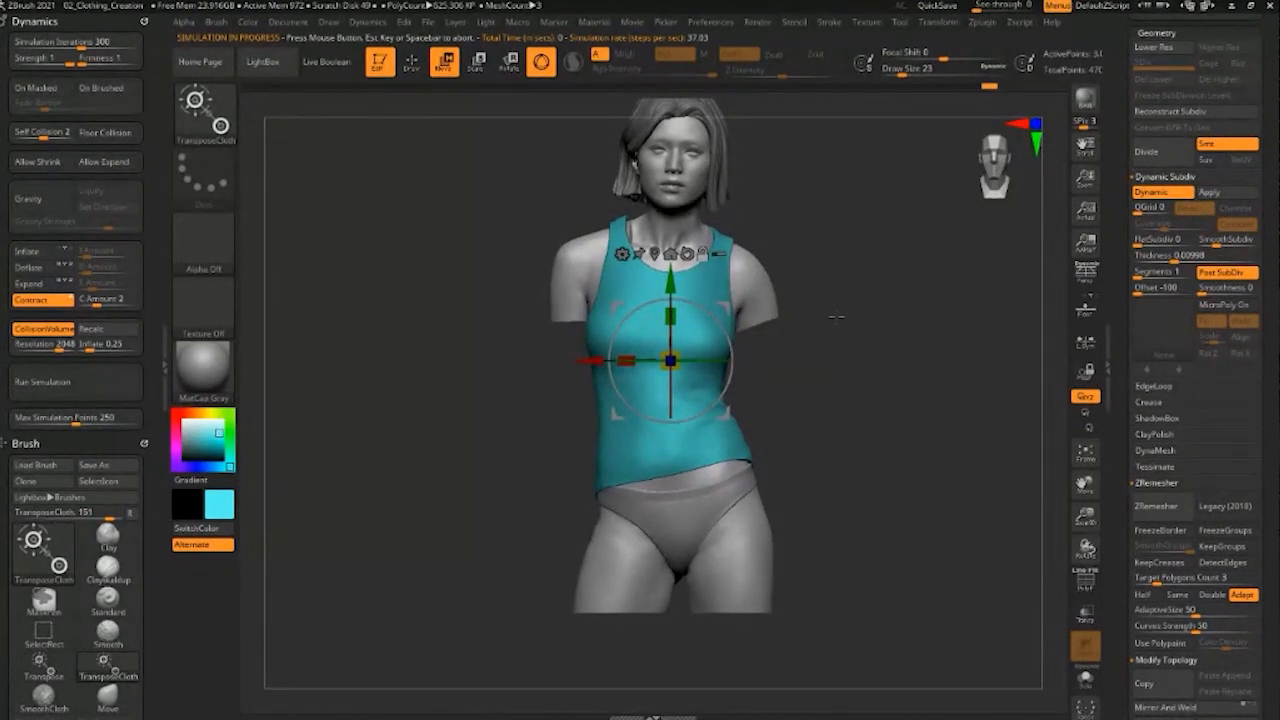
left_click_drag(832, 320, 832, 344, "alt")
left_click(51, 302)
left_click_drag(675, 316, 675, 337)
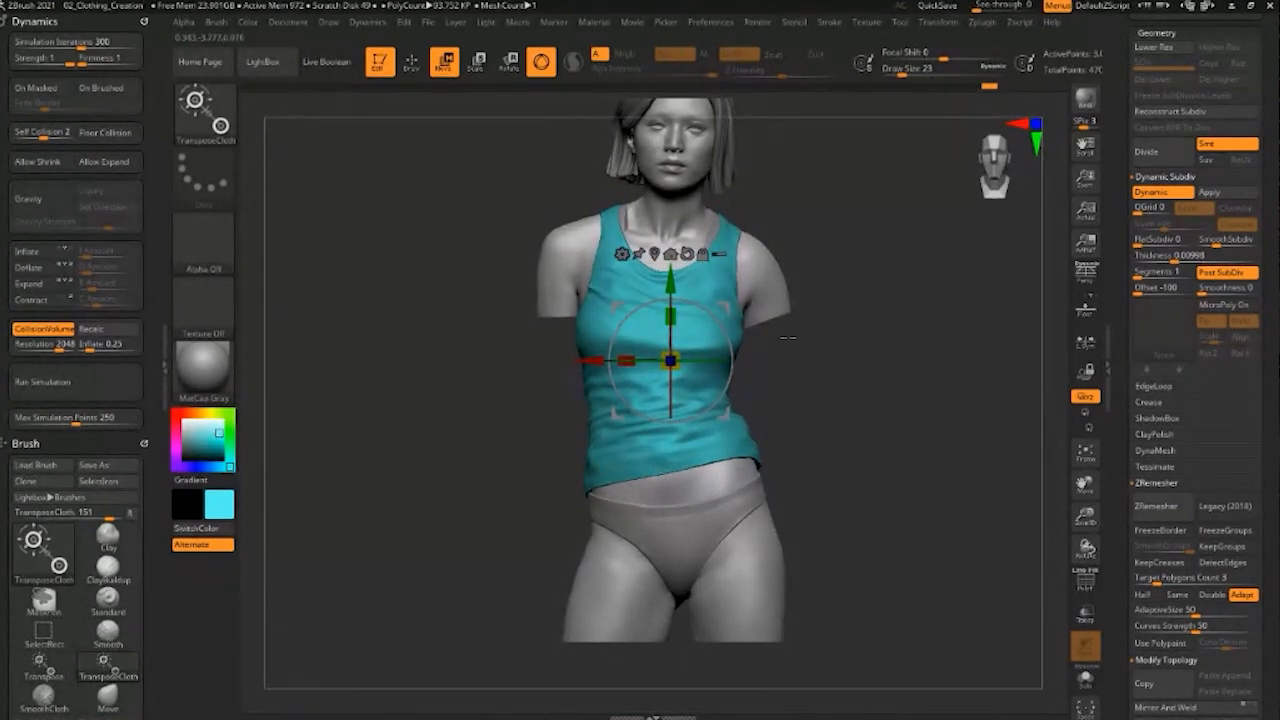
left_click_drag(788, 338, 942, 395)
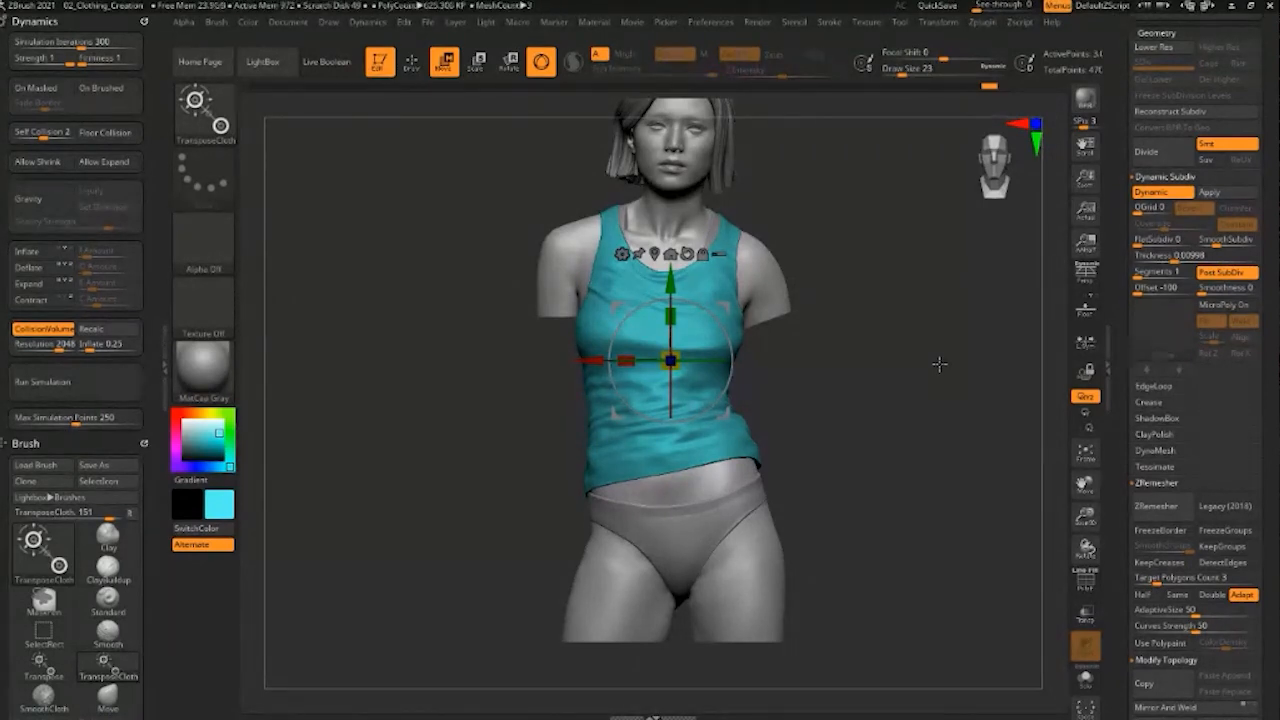
left_click_drag(866, 284, 881, 314)
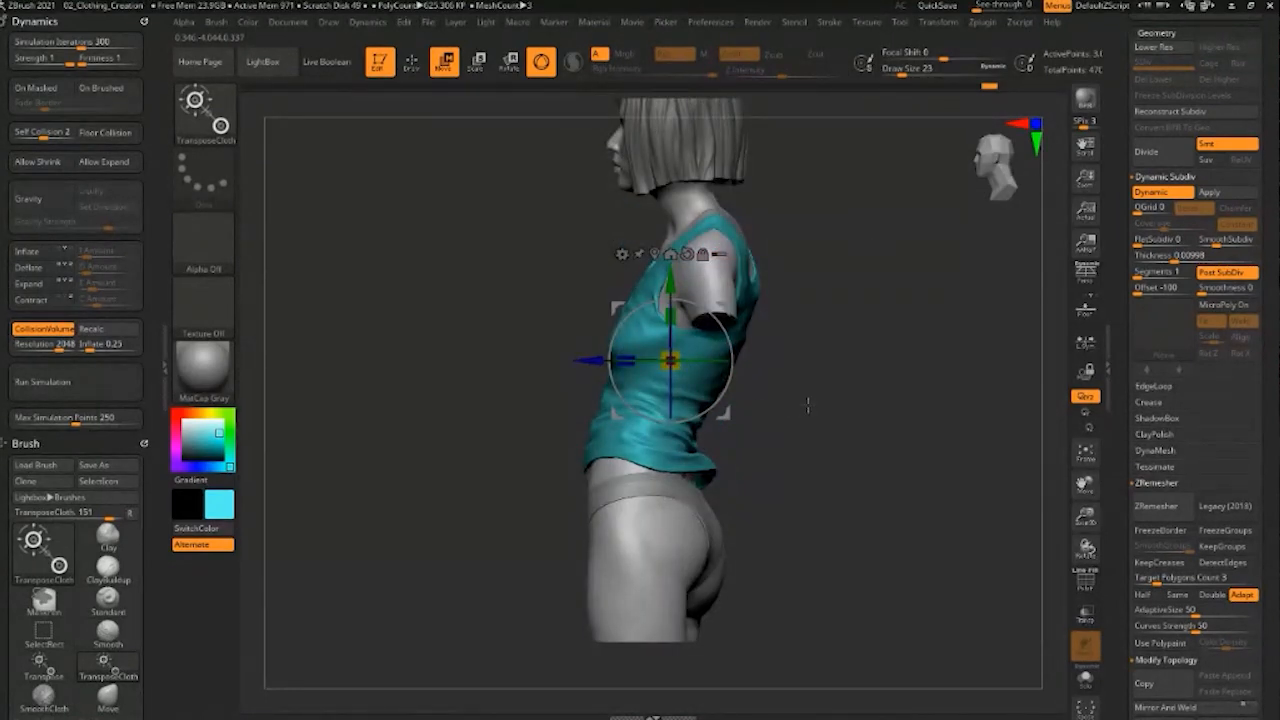
left_click_drag(800, 408, 882, 388, "shift")
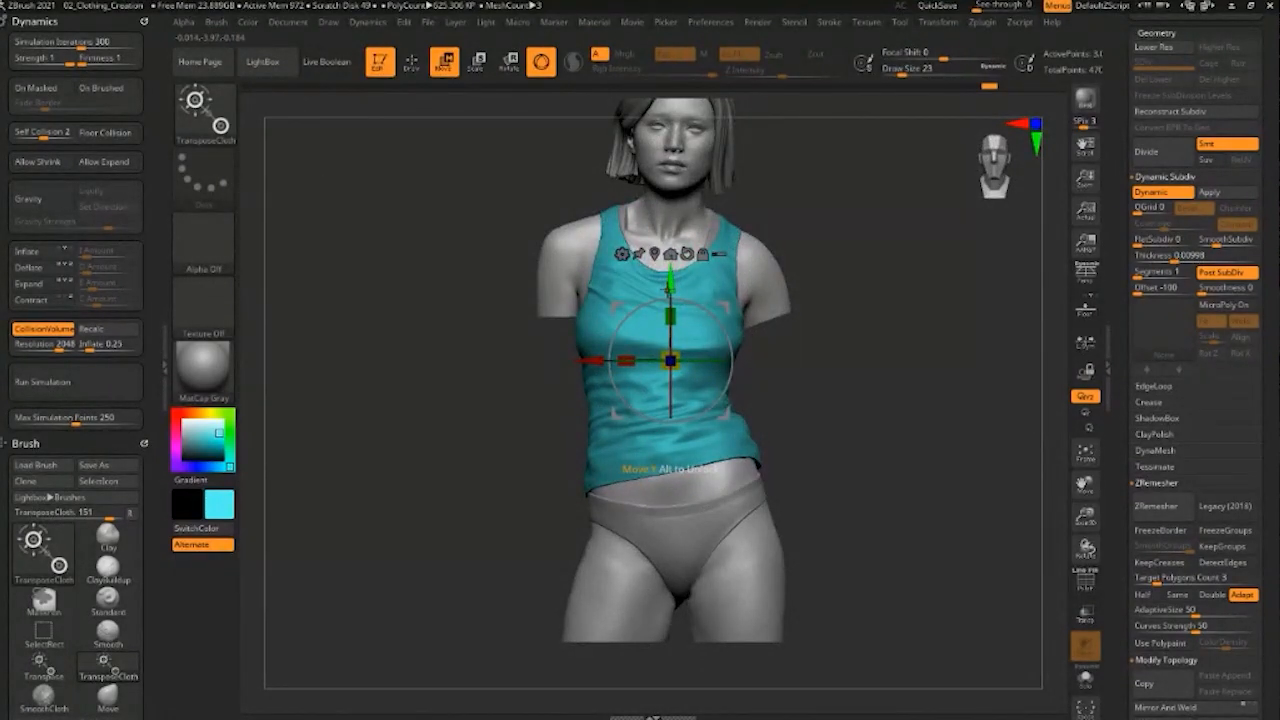
Undo the last squash and compress the tank top only slightly with the TransposeCloth brush's gizmo
key("ctrl+z")
mouse_move(677, 314)
left_mouse_down()
mouse_move(677, 329)
mouse_move(673, 293)
mouse_move(677, 316)
left_mouse_up()
left_click_drag(864, 255, 759, 291)
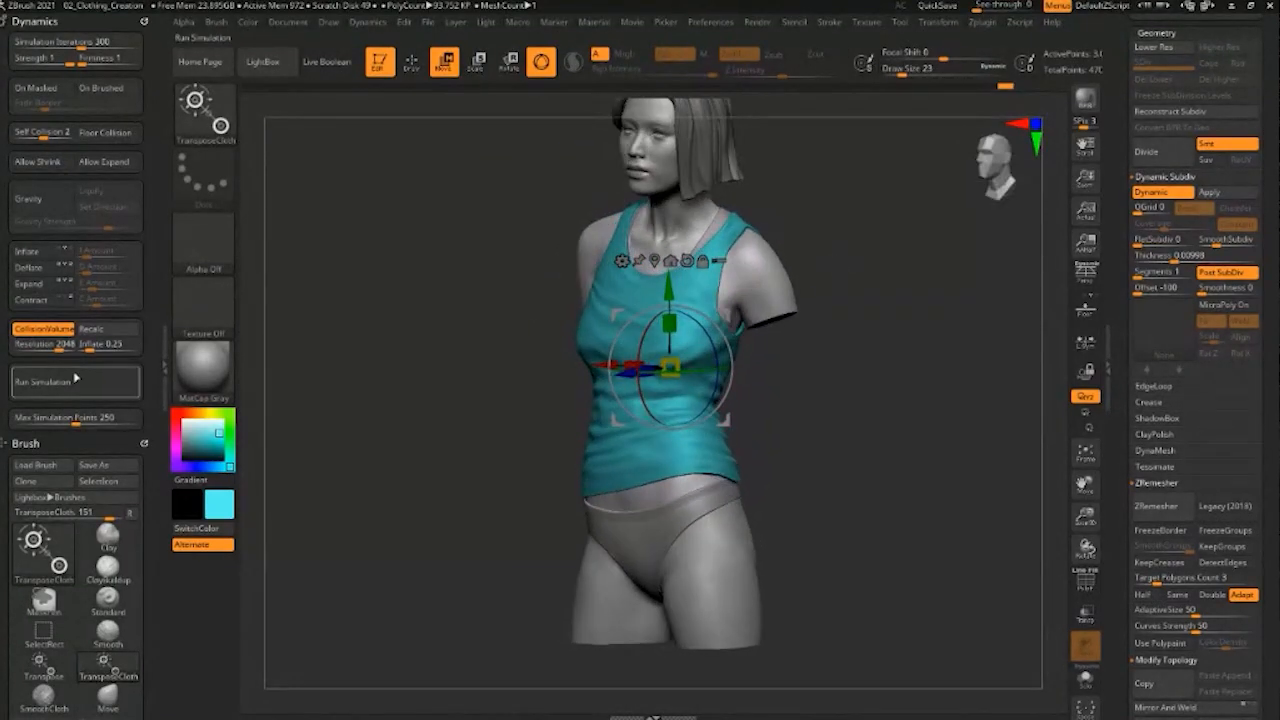
Enable Contract with an amount of 2, run the cloth simulation on the tank top and return to Draw mode
left_click(30, 299)
left_click(80, 384)
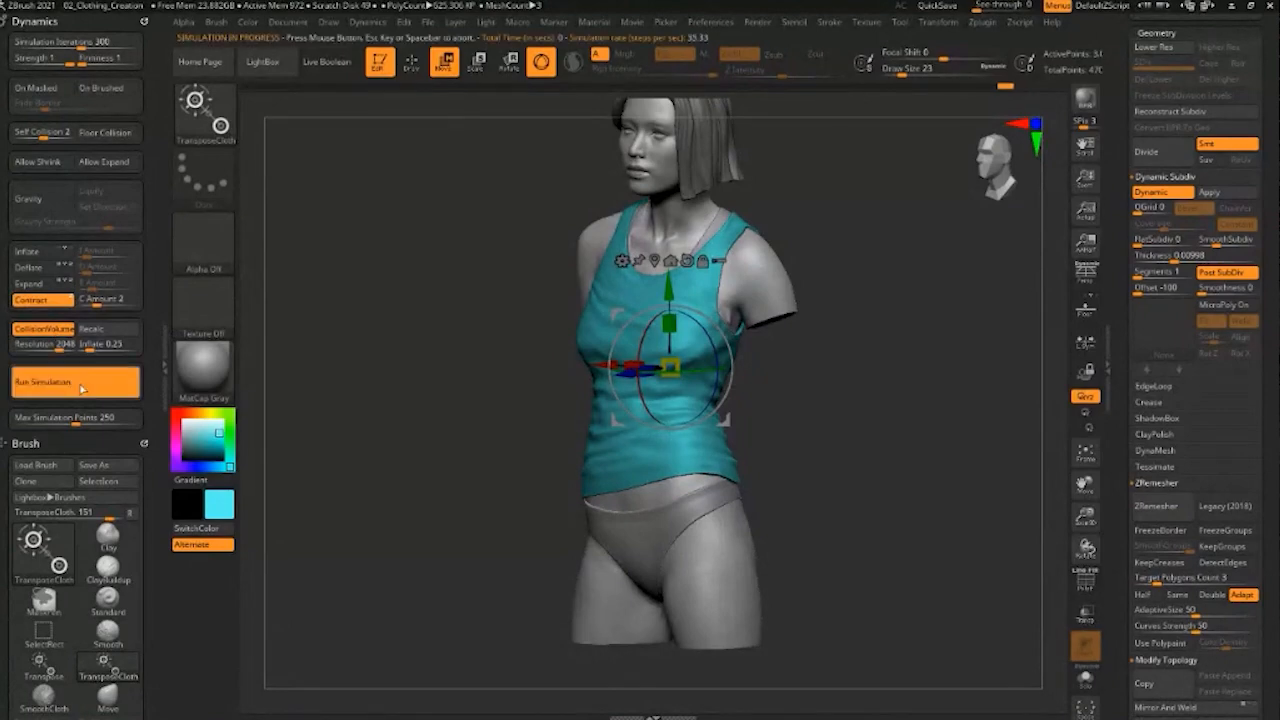
left_click(84, 388)
left_click_drag(890, 375, 945, 372)
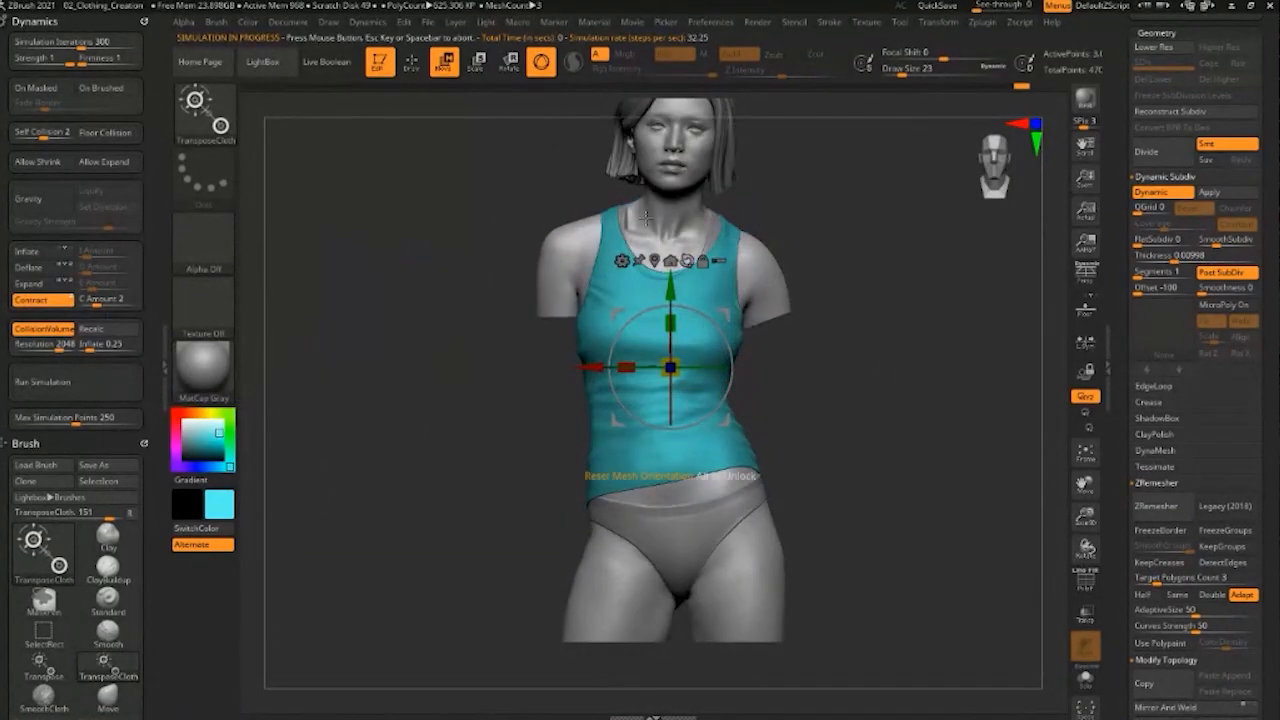
left_click(414, 66)
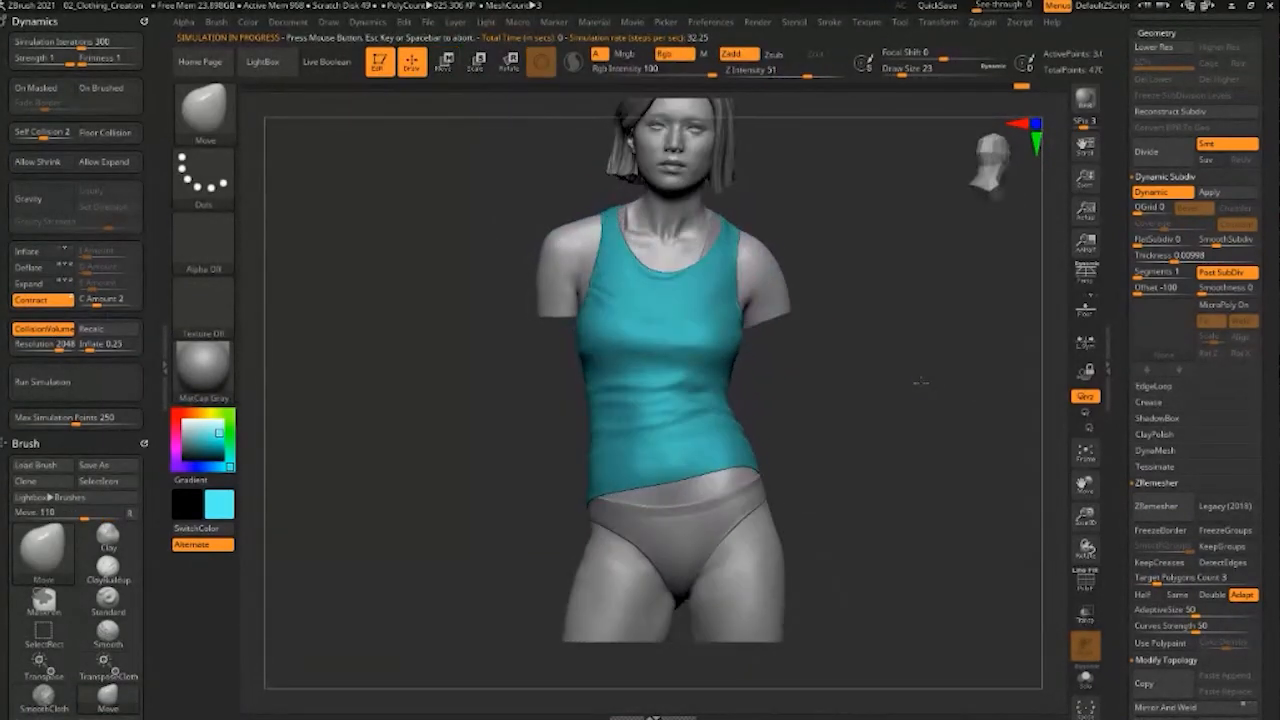
left_click_drag(924, 418, 907, 336)
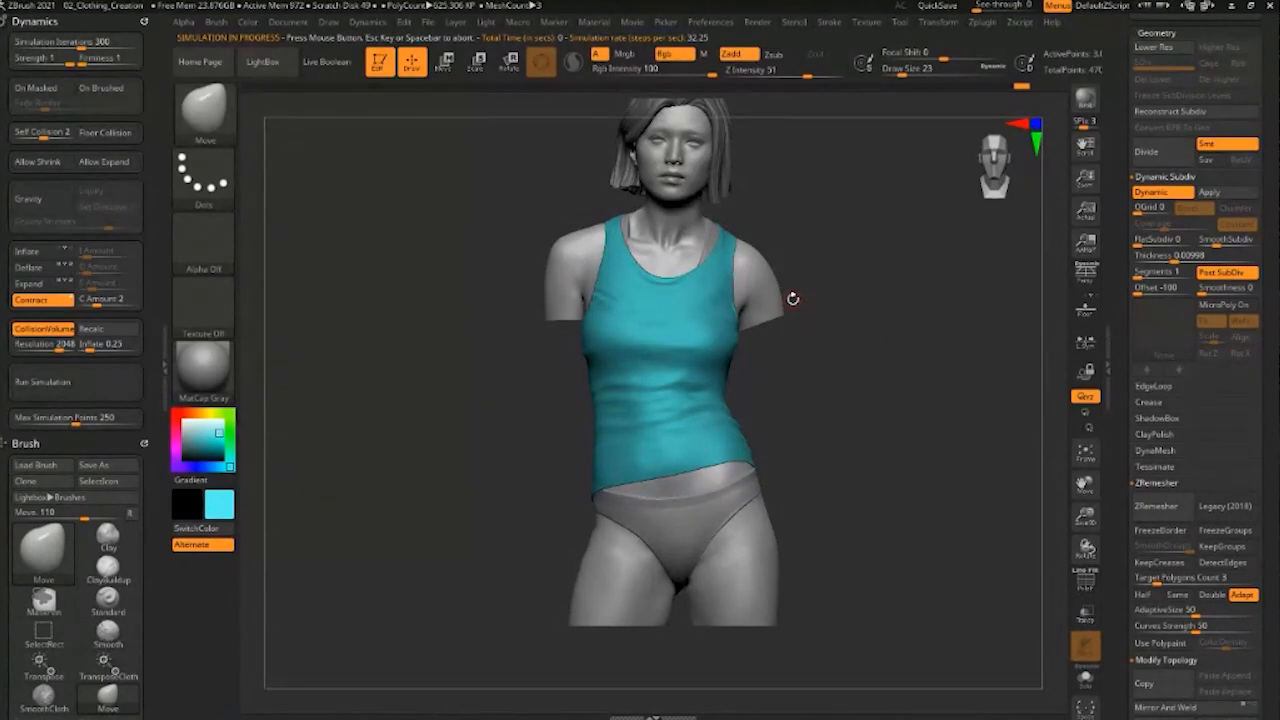
Turn on MicroPoly in the tank top's Dynamic Subdiv settings and apply the Geo01 pattern
left_click(1222, 312)
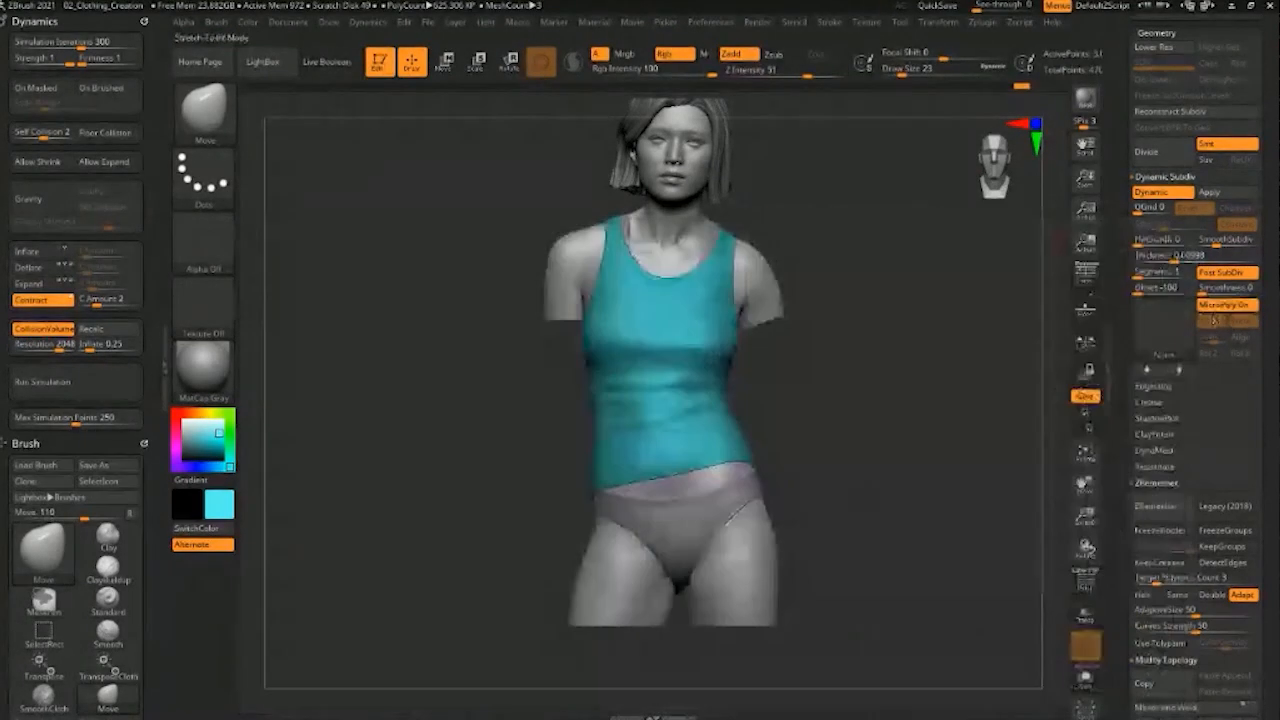
left_click(1222, 308)
left_click(1222, 308)
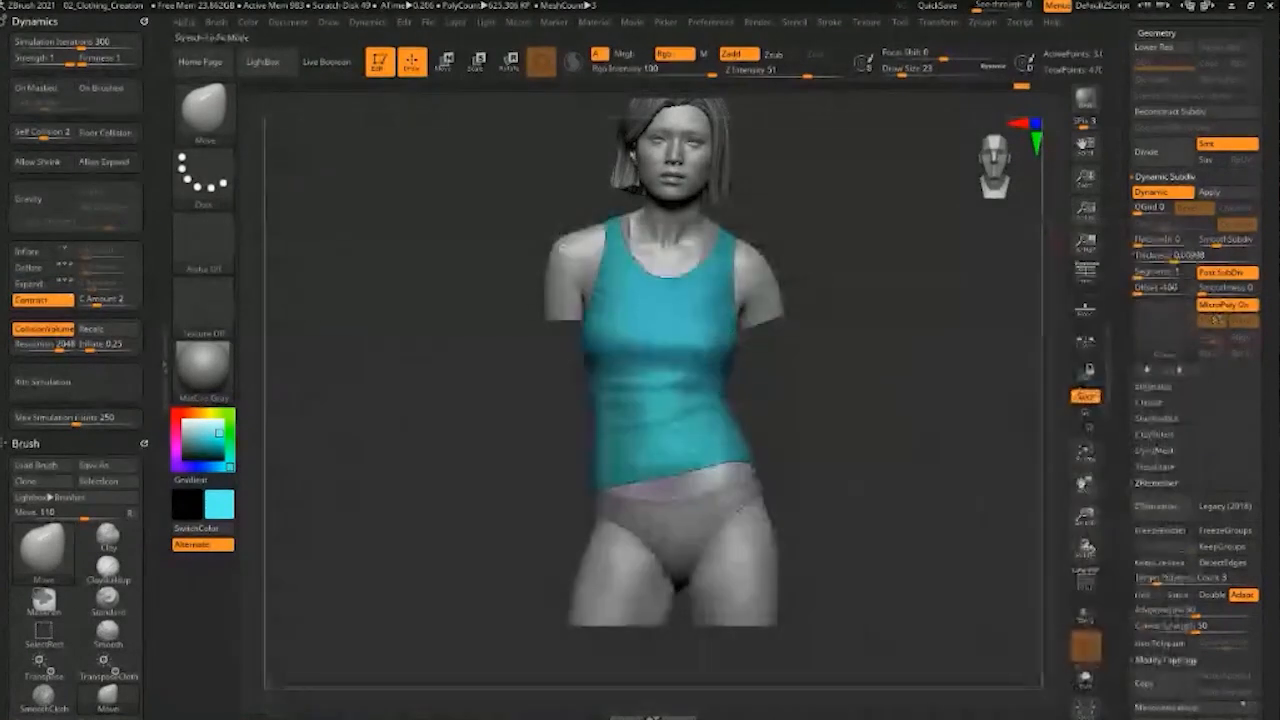
left_click(1220, 312)
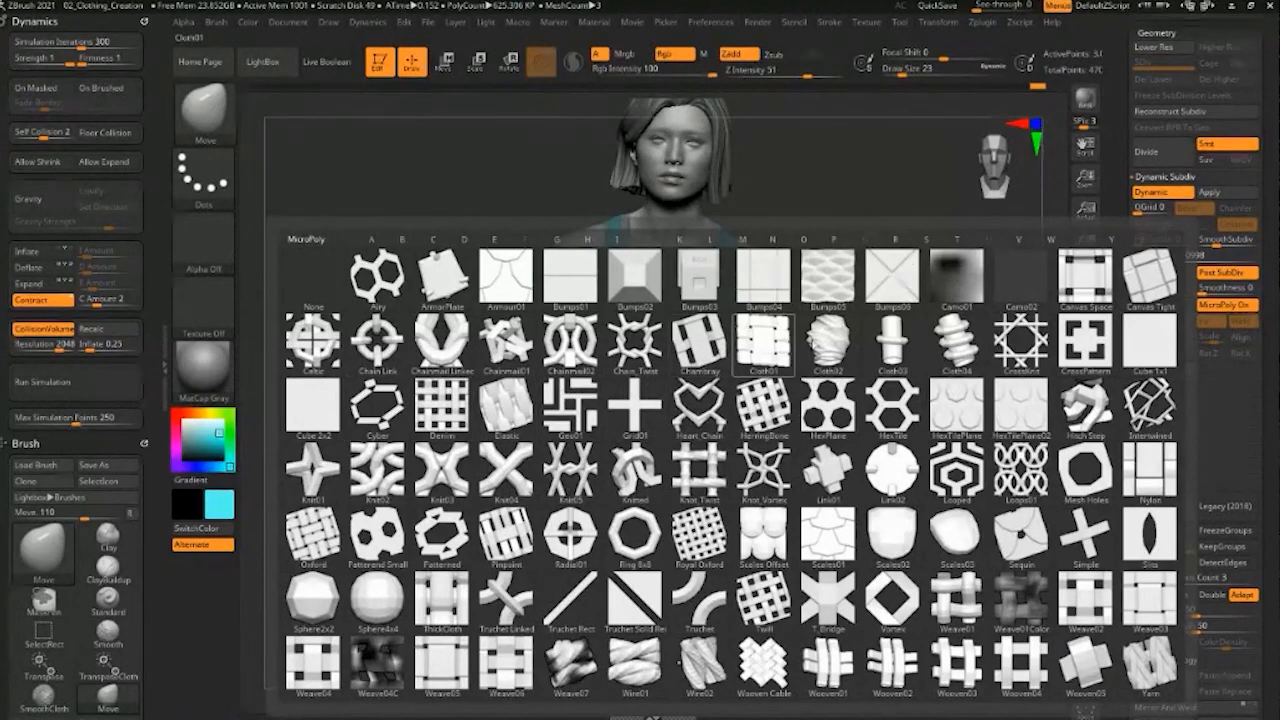
left_click(570, 405)
left_click_drag(918, 374, 1008, 283, "alt")
left_click_drag(915, 318, 934, 354)
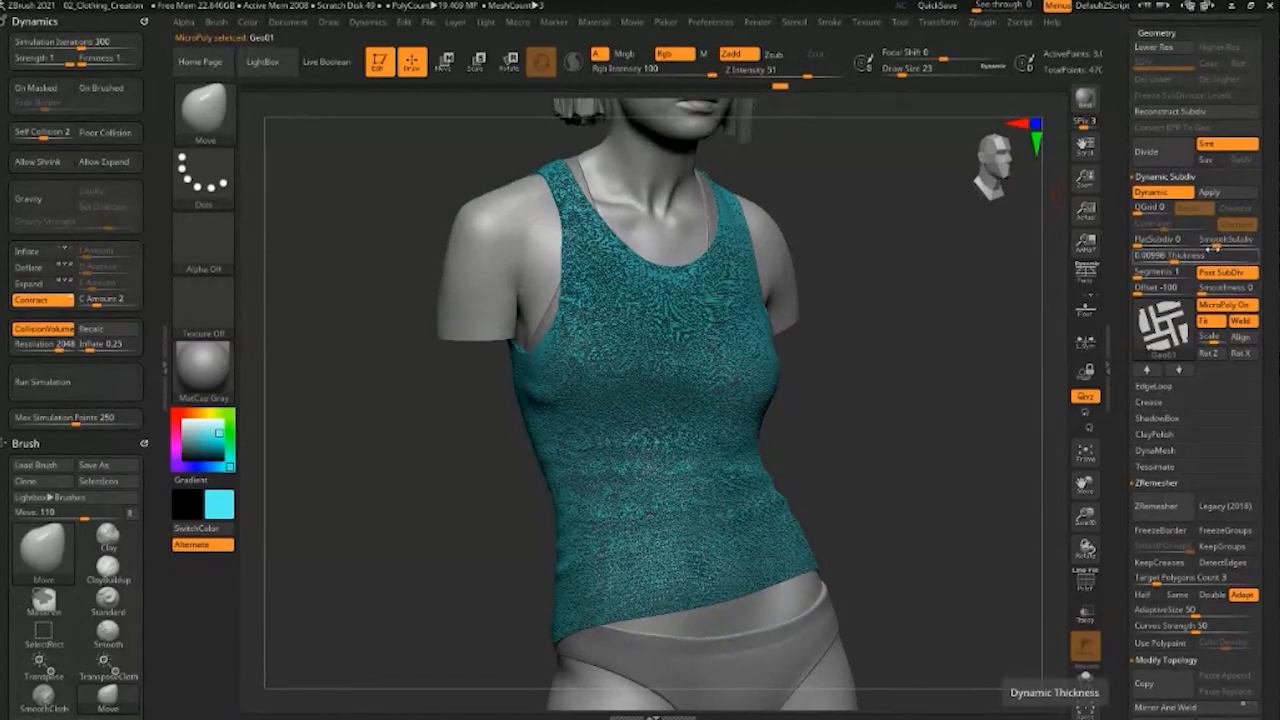
Lower SmoothSubdiv and cycle through the MicroPoly patterns on the tank top, settling on Hitch Step
left_click_drag(1214, 243, 1192, 244)
left_click_drag(858, 427, 945, 400)
left_click(1180, 371)
left_click(1180, 371)
left_click(1180, 371)
left_click(1180, 371)
left_click(1180, 371)
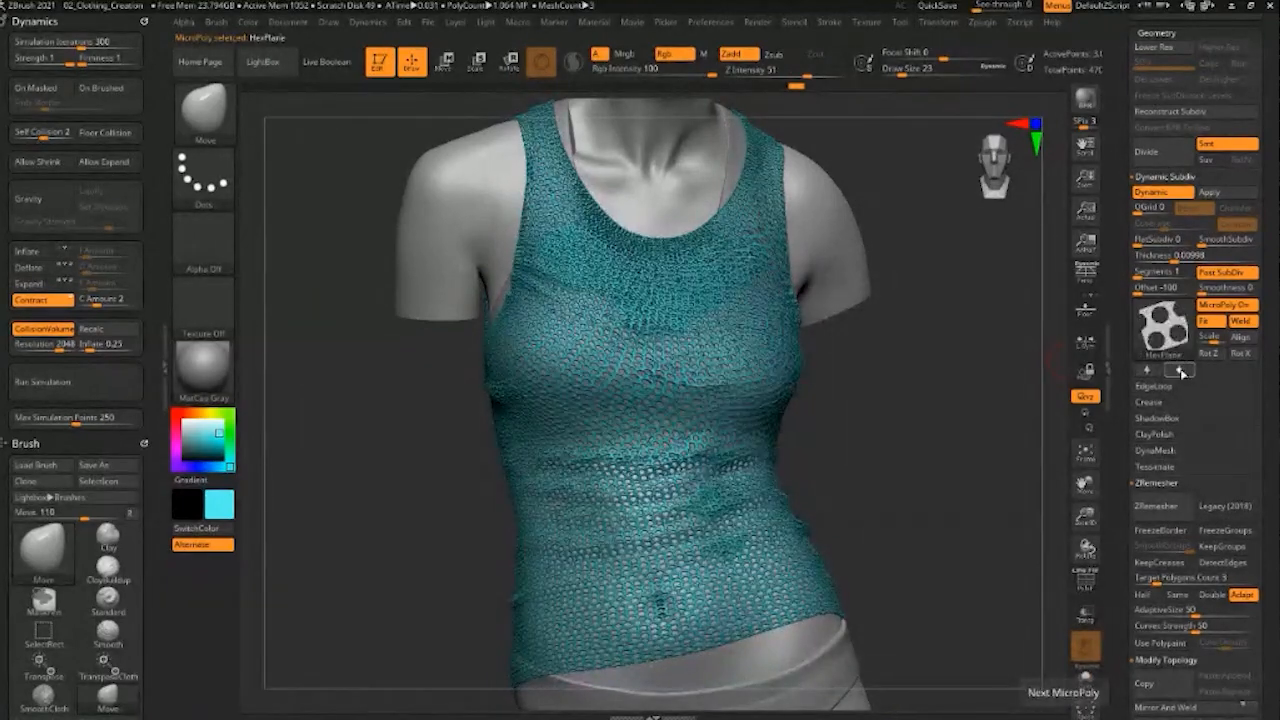
left_click(1180, 371)
left_click(1180, 371)
left_click(1181, 372)
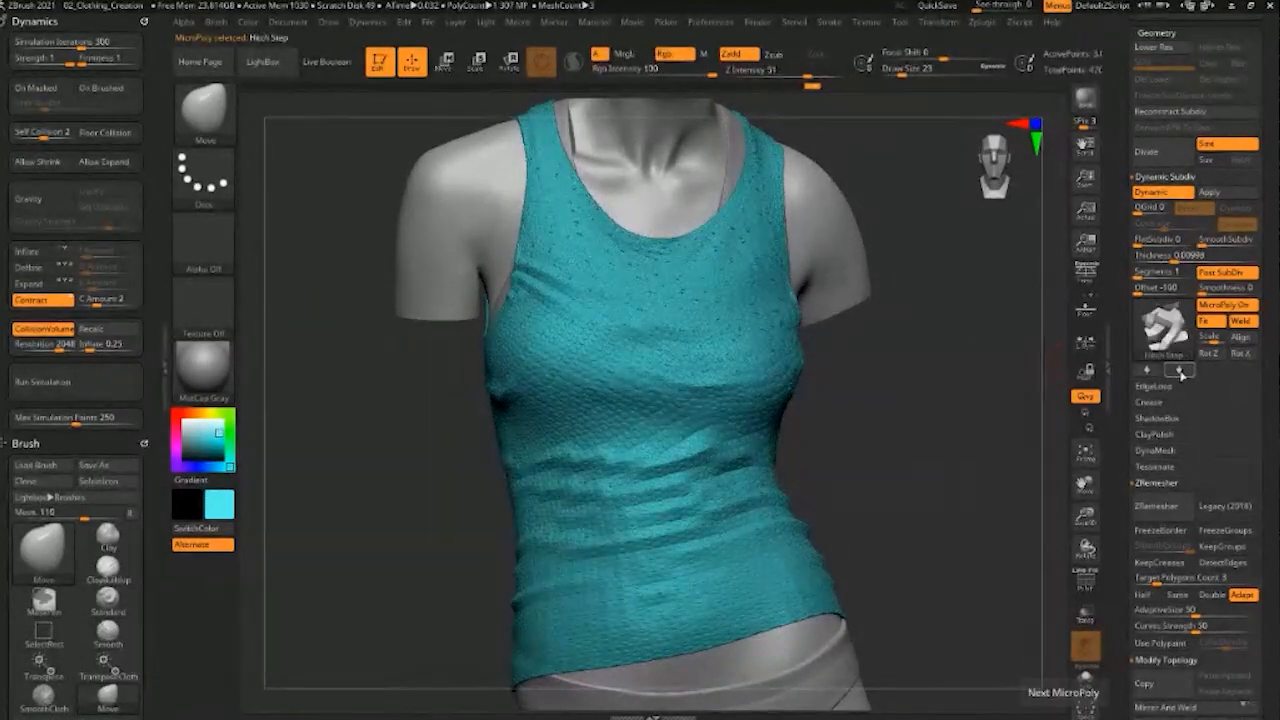
left_click(1182, 373)
left_click(1147, 371)
left_click_drag(968, 445, 919, 411, "alt")
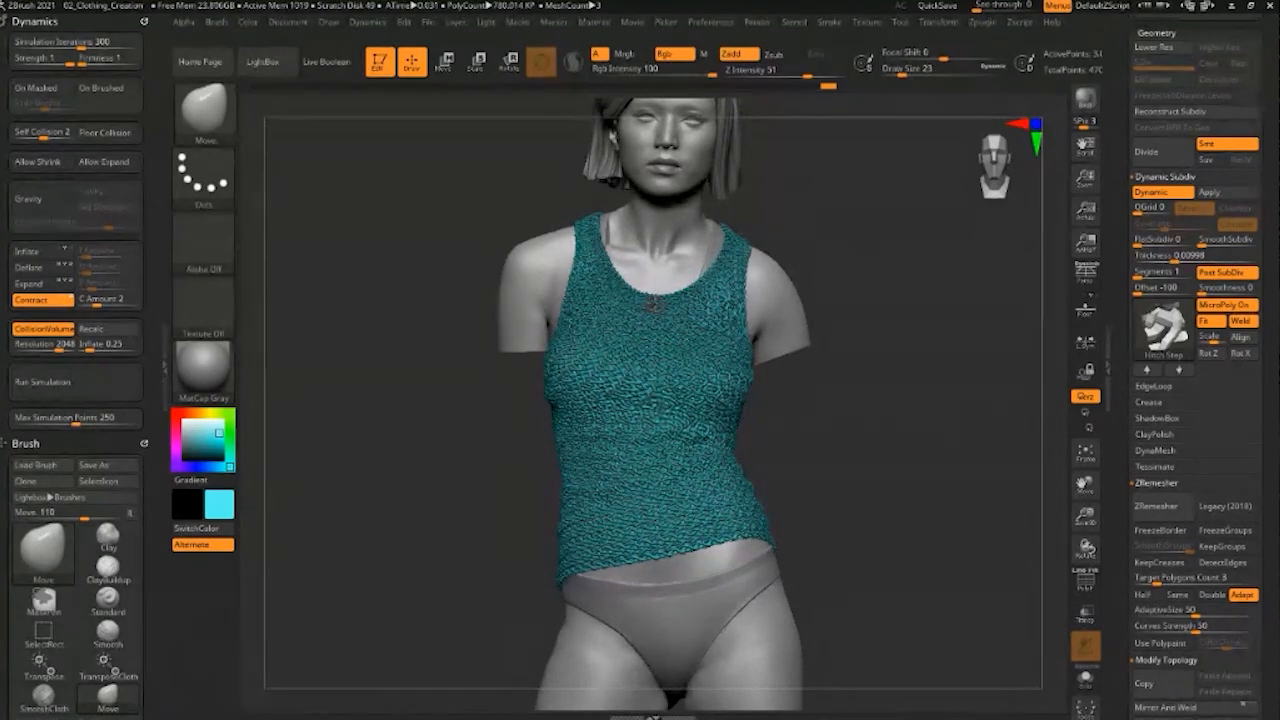
Select the ClothHook brush and pull the tank top's lower hem upward along the side to bunch the fabric
left_click(205, 108)
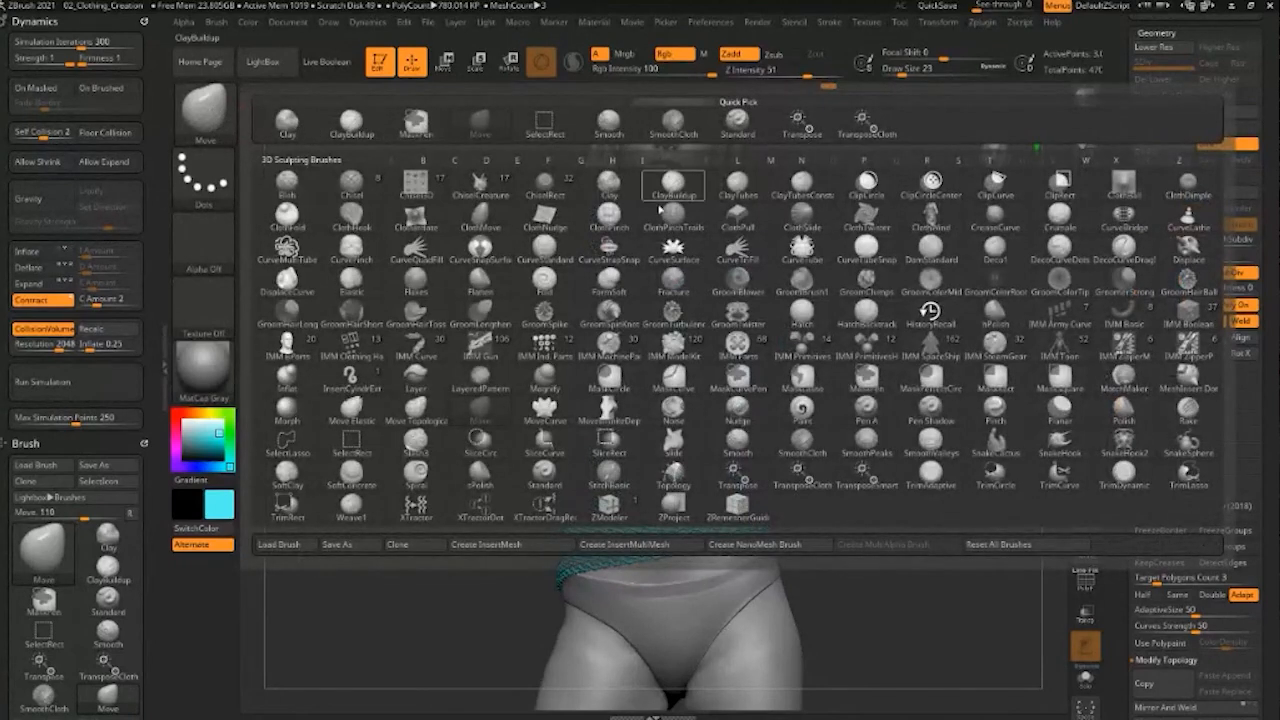
left_click(351, 213)
left_click_drag(840, 474, 892, 476)
mouse_move(757, 526)
left_mouse_down()
mouse_move(756, 494)
mouse_move(764, 506)
left_mouse_up()
left_click_drag(829, 443, 785, 444)
left_click_drag(750, 495, 771, 458)
left_click_drag(571, 440, 576, 458)
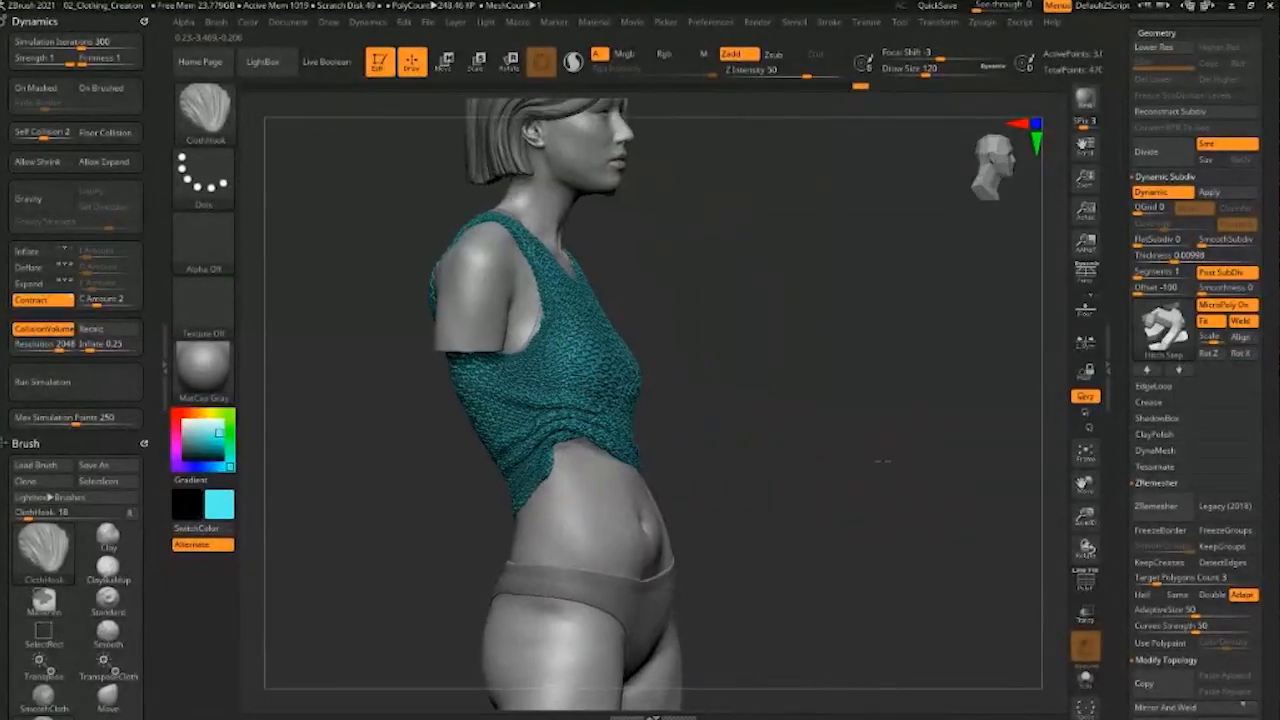
Set the Draw Size to 245 and pull the tank top's hem into a loose, uneven drape with the ClothHook brush
mouse_move(760, 460)
left_mouse_down()
mouse_move(846, 457)
mouse_move(774, 421)
mouse_move(745, 440)
mouse_move(765, 465)
left_mouse_up()
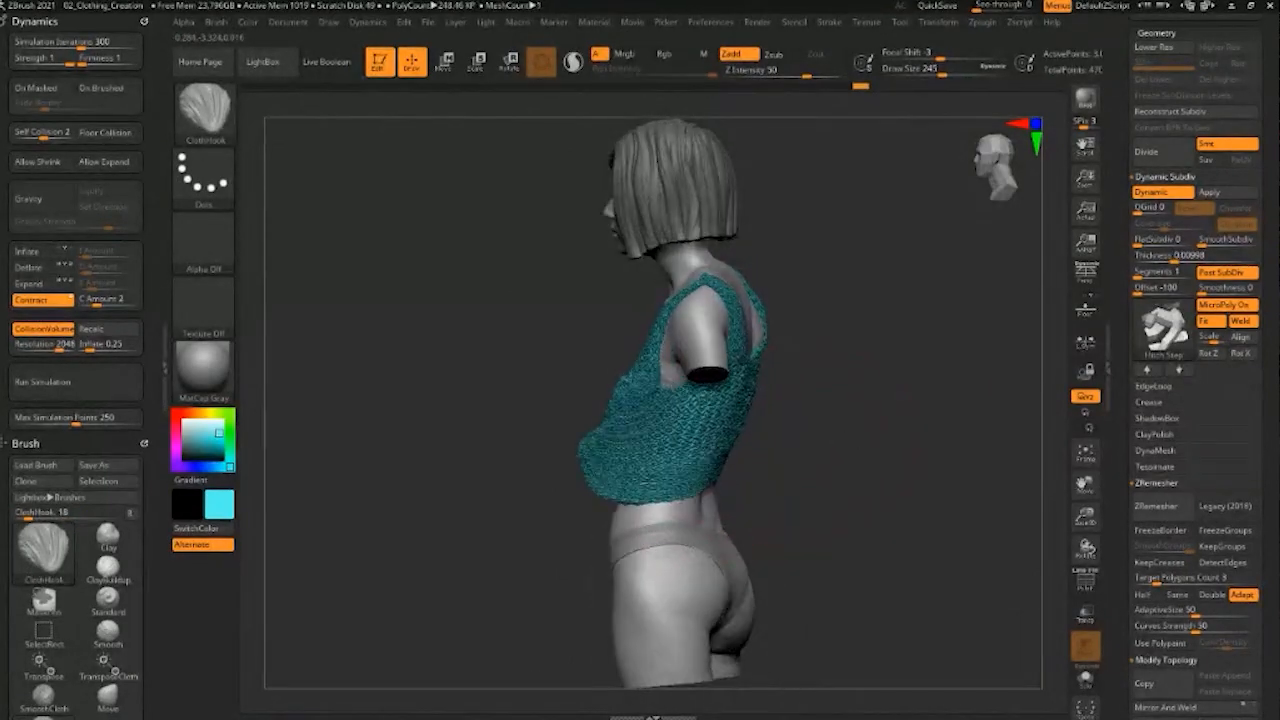
left_click_drag(661, 495, 672, 532)
left_click_drag(763, 443, 835, 446)
mouse_move(683, 548)
left_mouse_down()
mouse_move(682, 603)
mouse_move(668, 516)
left_mouse_up()
left_click_drag(751, 466, 600, 475)
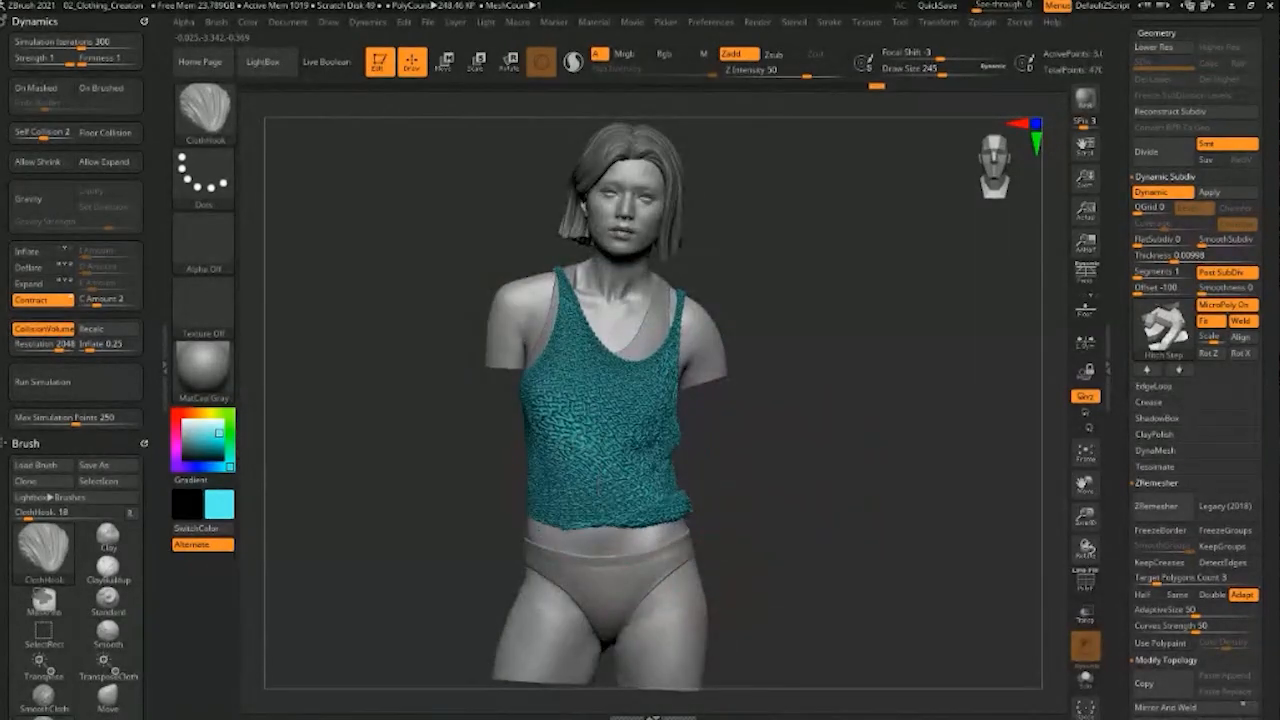
mouse_move(805, 446)
left_mouse_down()
mouse_move(690, 436)
mouse_move(796, 417)
left_mouse_up()
key("ctrl")
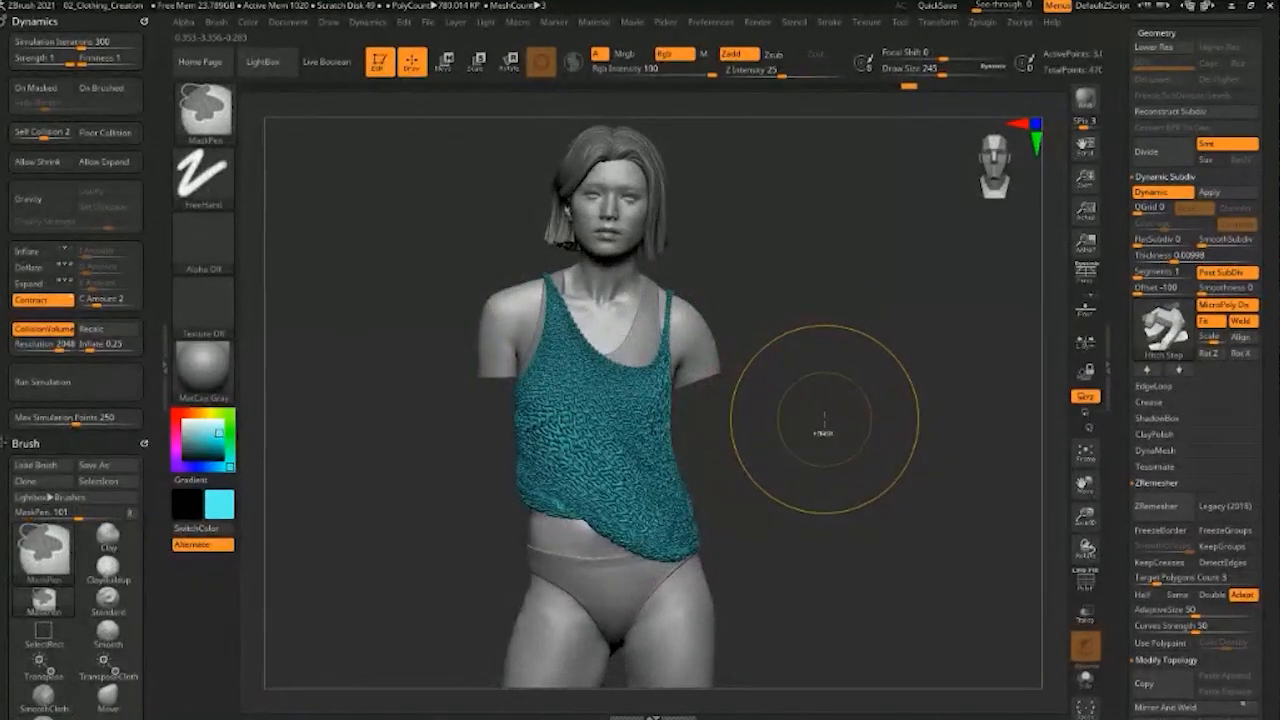